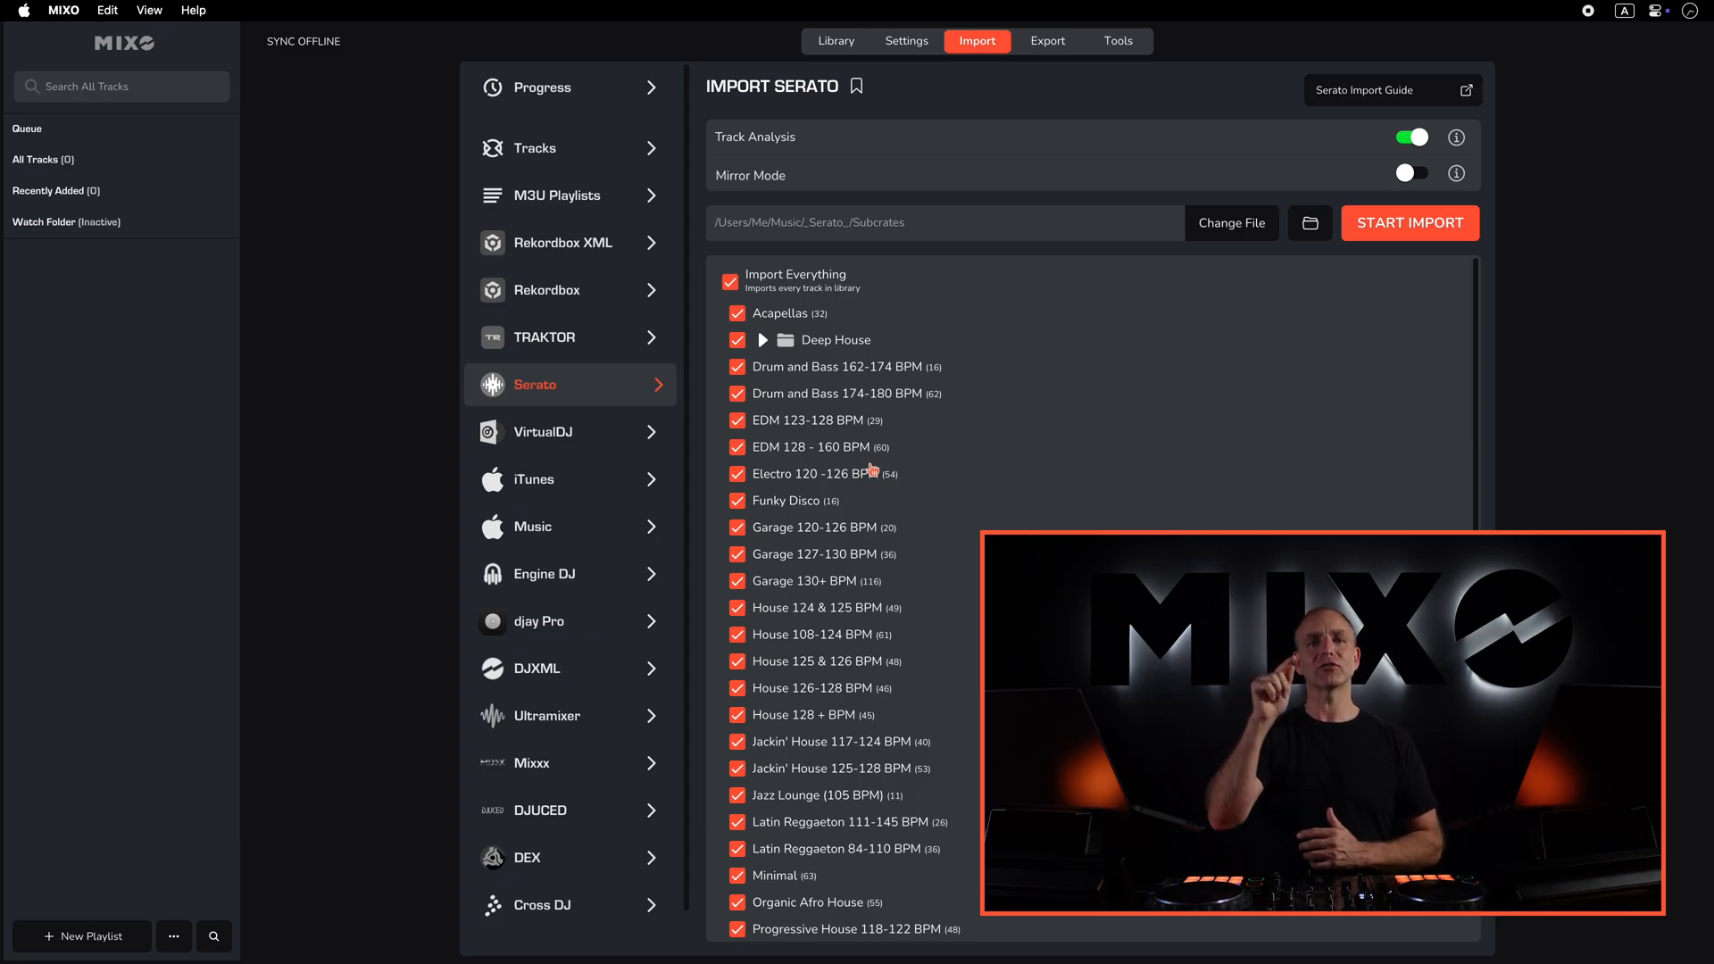
# - Expand the Deep House folder in the Serato import list and start importing everything into MIXO
pyautogui.click(762, 341)
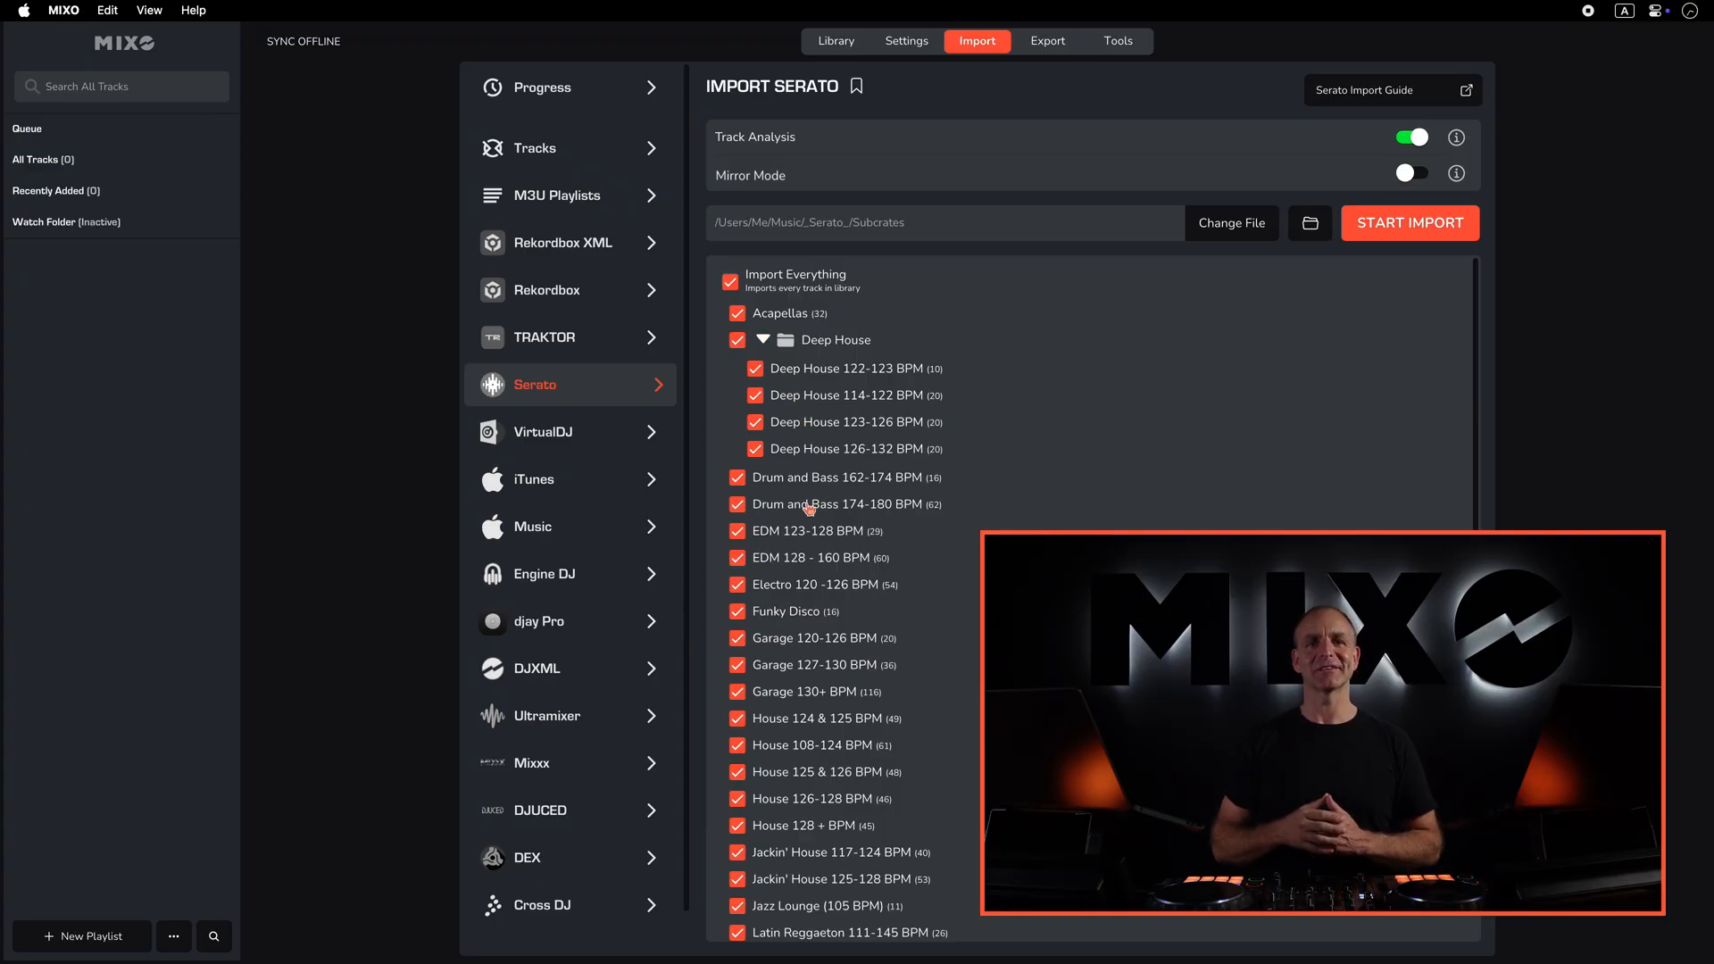
pyautogui.click(1388, 239)
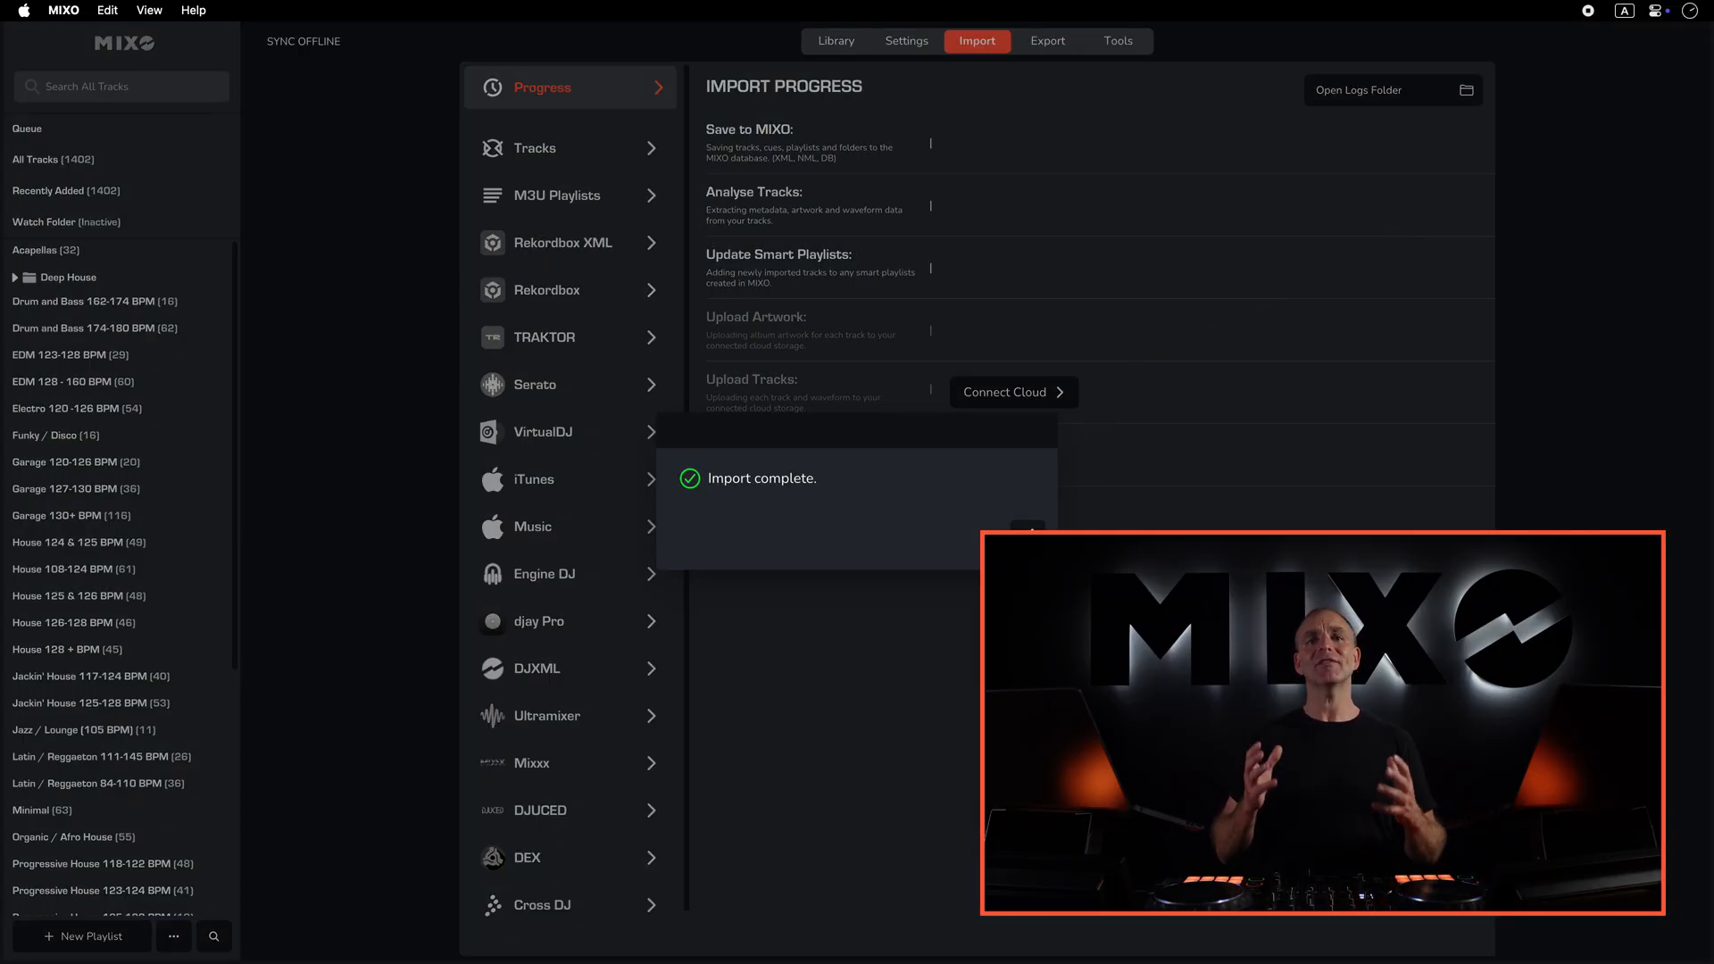
# - Dismiss the import notice, switch to the library, and open the Electro 120 -126 BPM playlist
pyautogui.click(1027, 536)
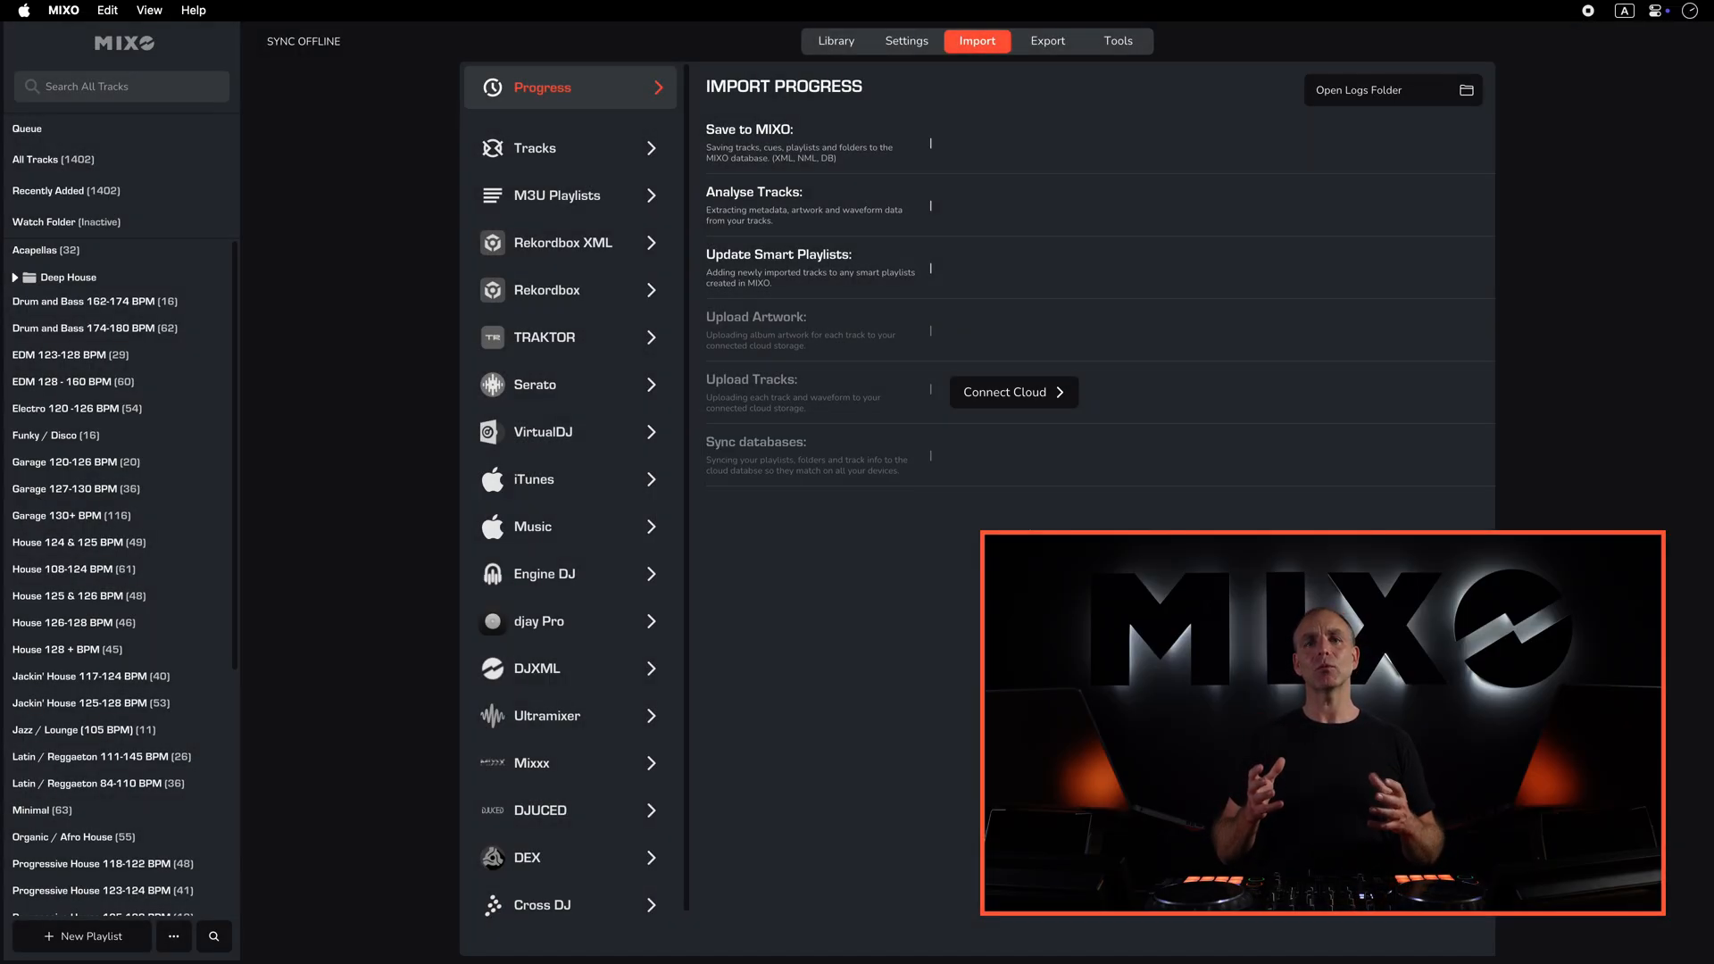
pyautogui.click(845, 47)
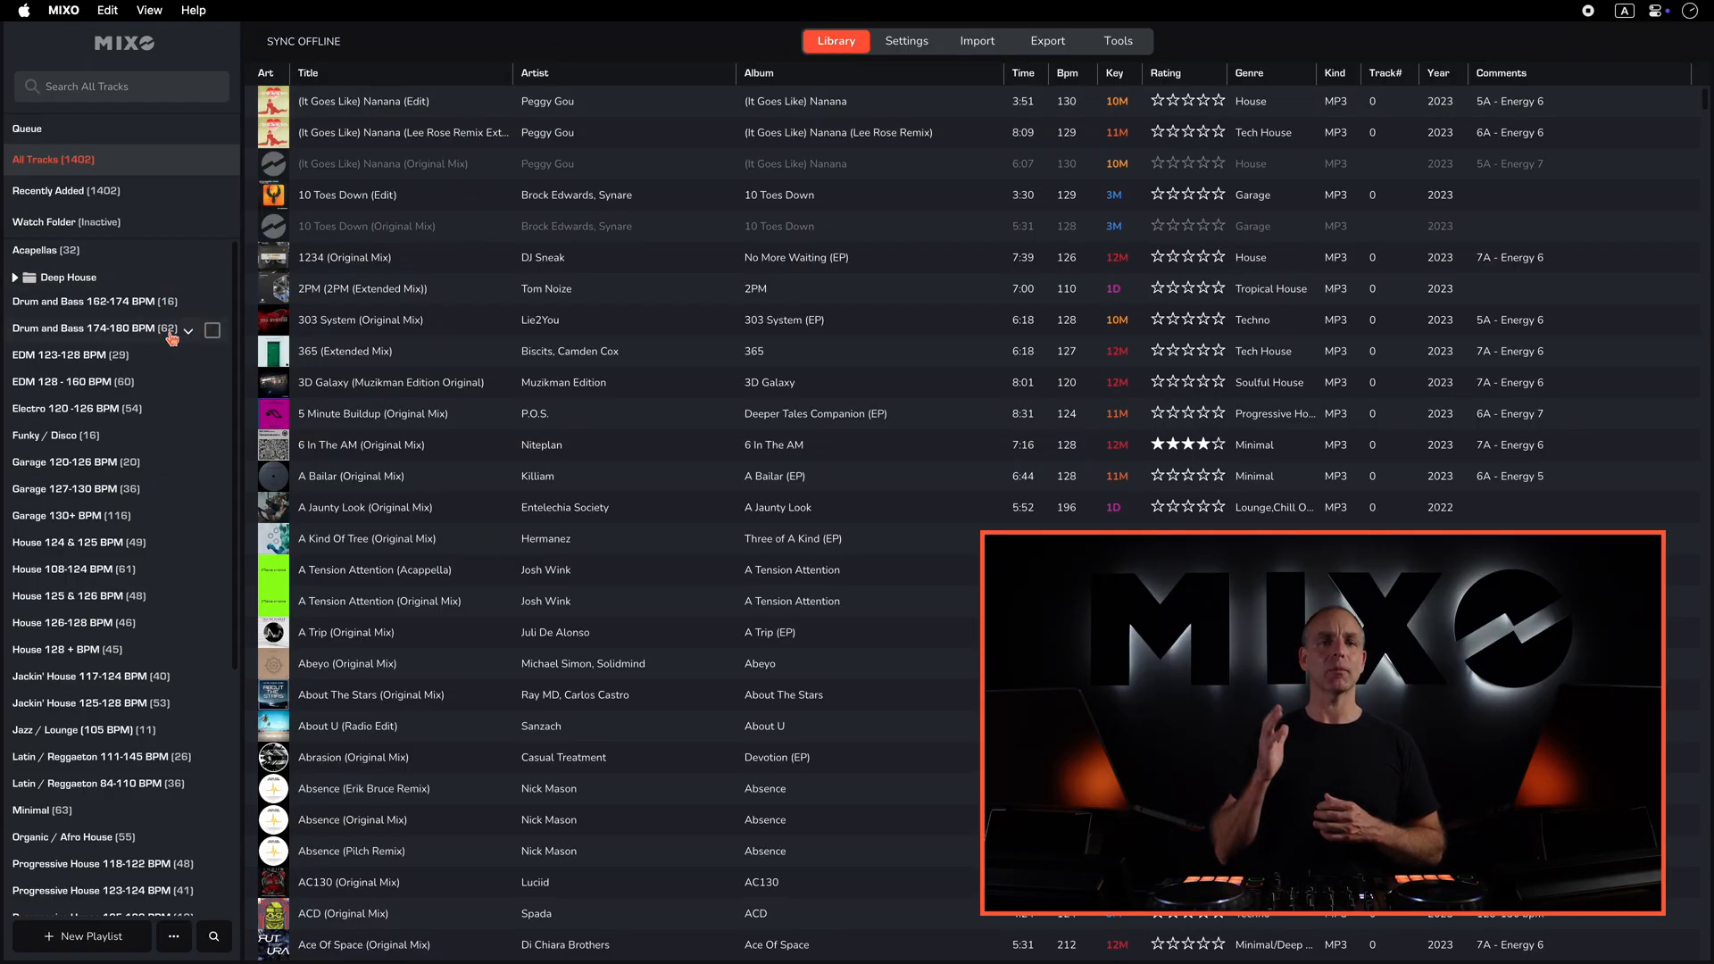
pyautogui.scroll(-5, 172, 338)
pyautogui.scroll(5, 171, 339)
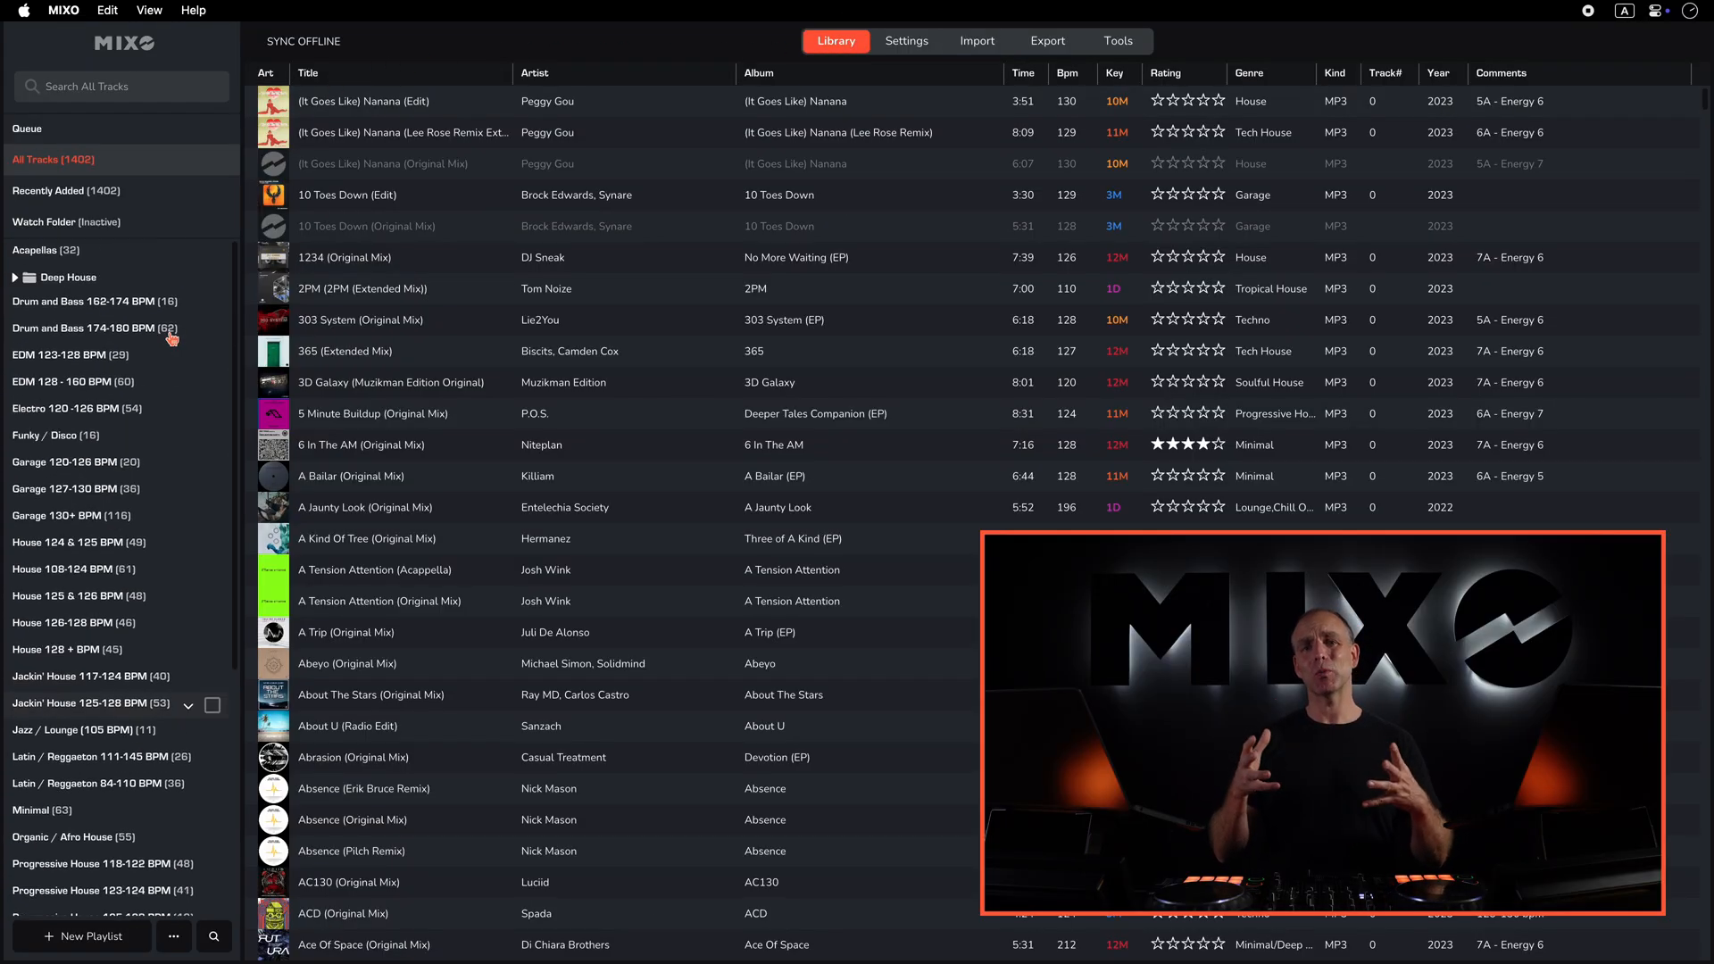
pyautogui.click(129, 409)
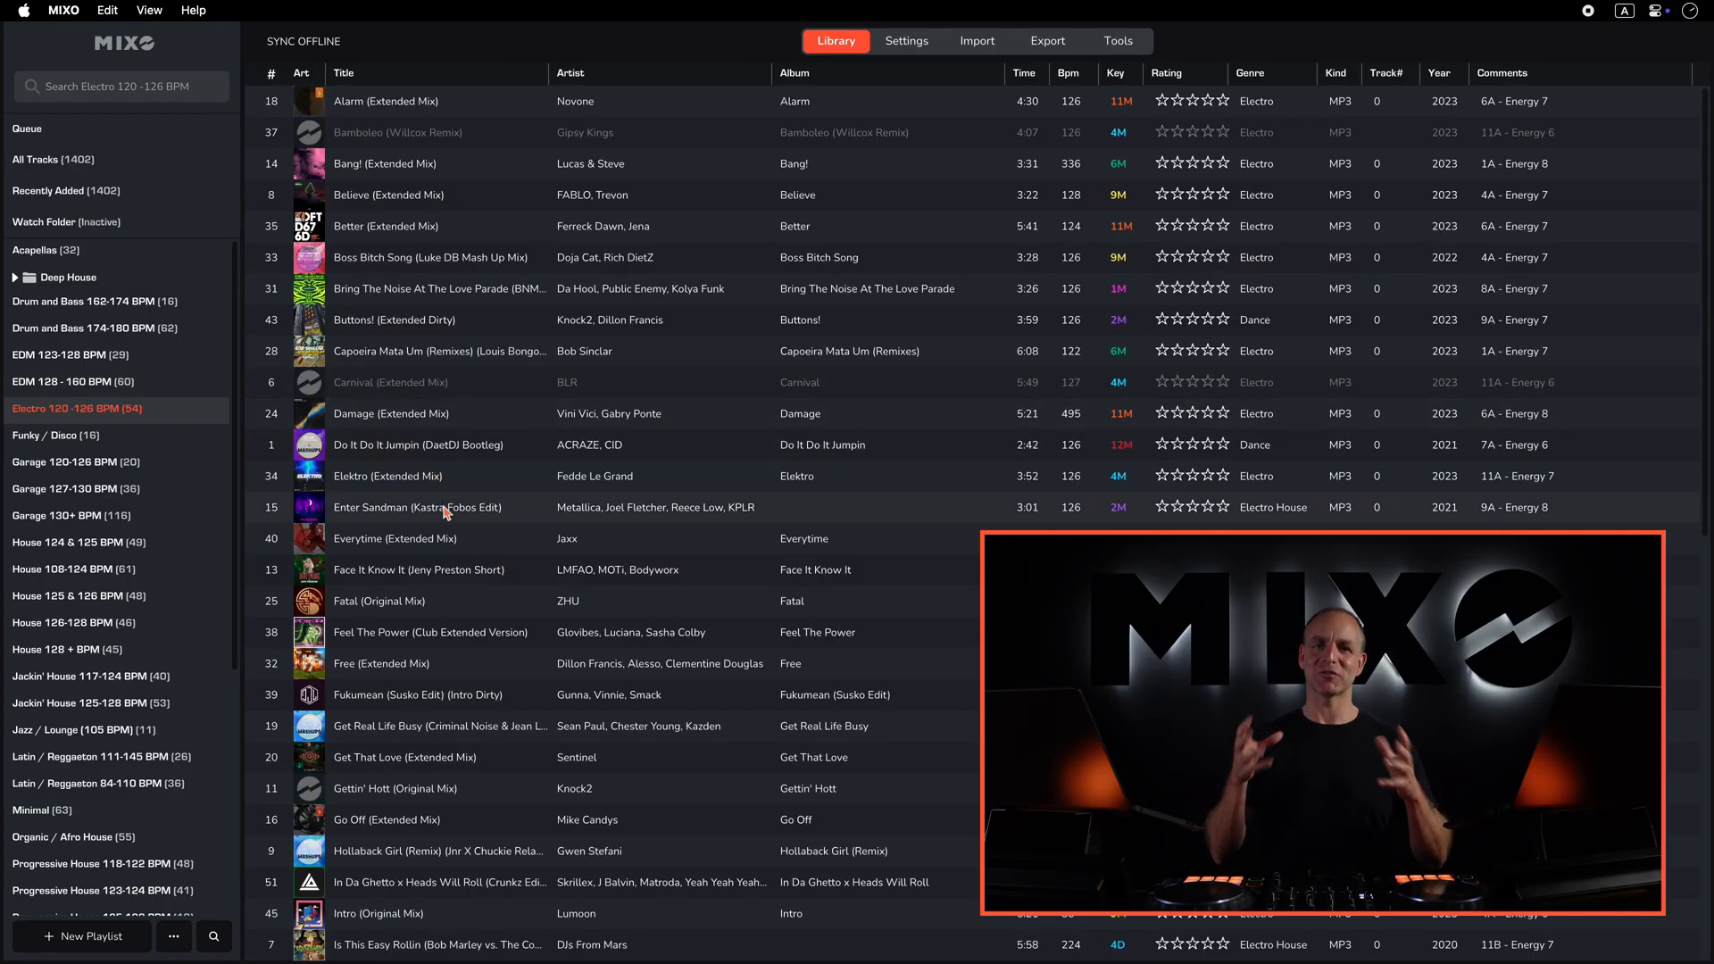
# - Load and play Enter Sandman (Kastra Fobos Edit), then jump ahead in its overview waveform
pyautogui.click(444, 509)
pyautogui.doubleClick(444, 512)
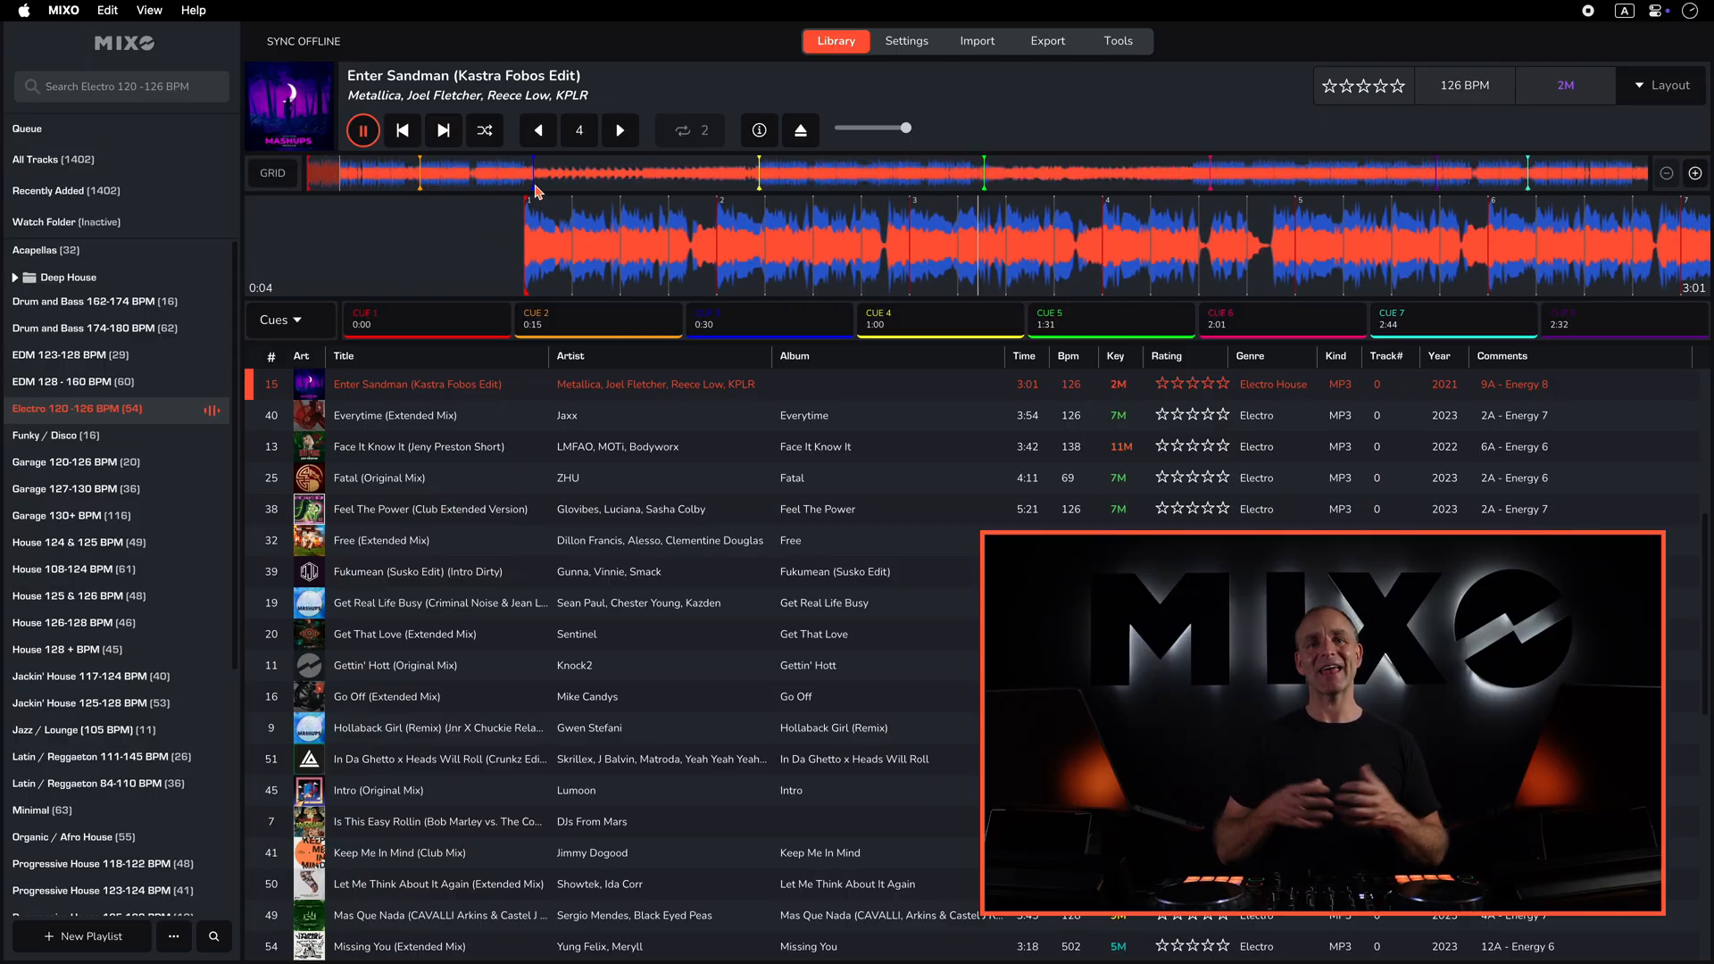
pyautogui.click(535, 184)
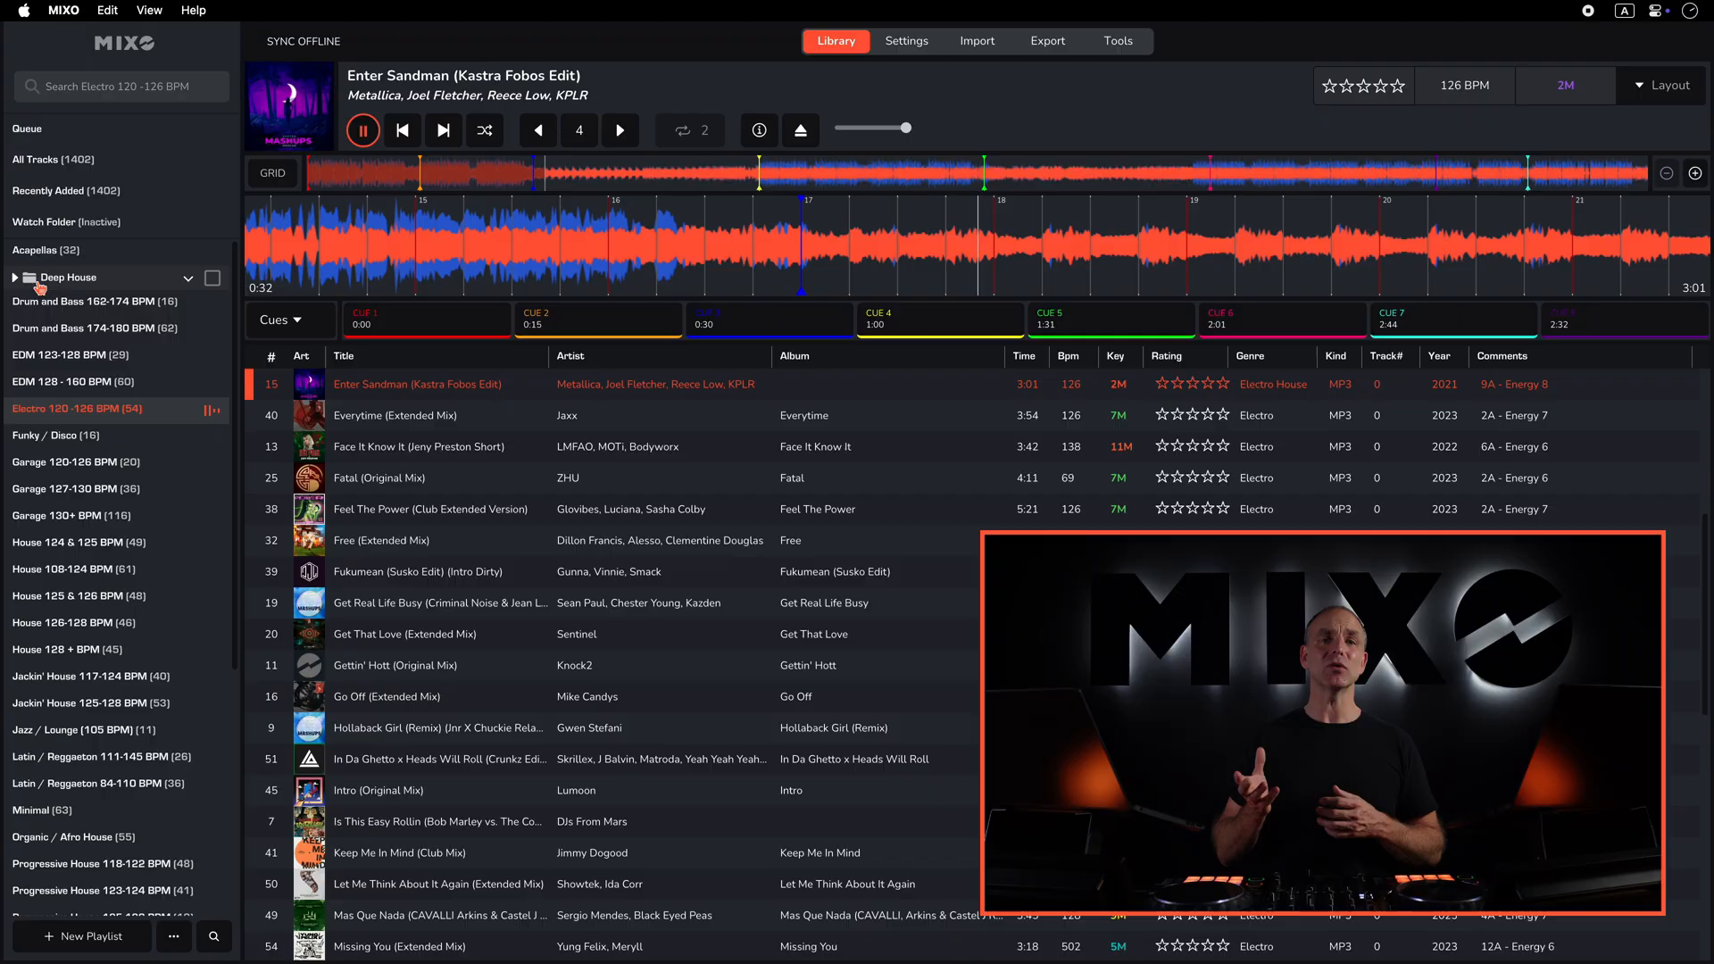
# - Expand the Deep House playlist folder and jump between the cue points of the playing tracks
pyautogui.click(38, 278)
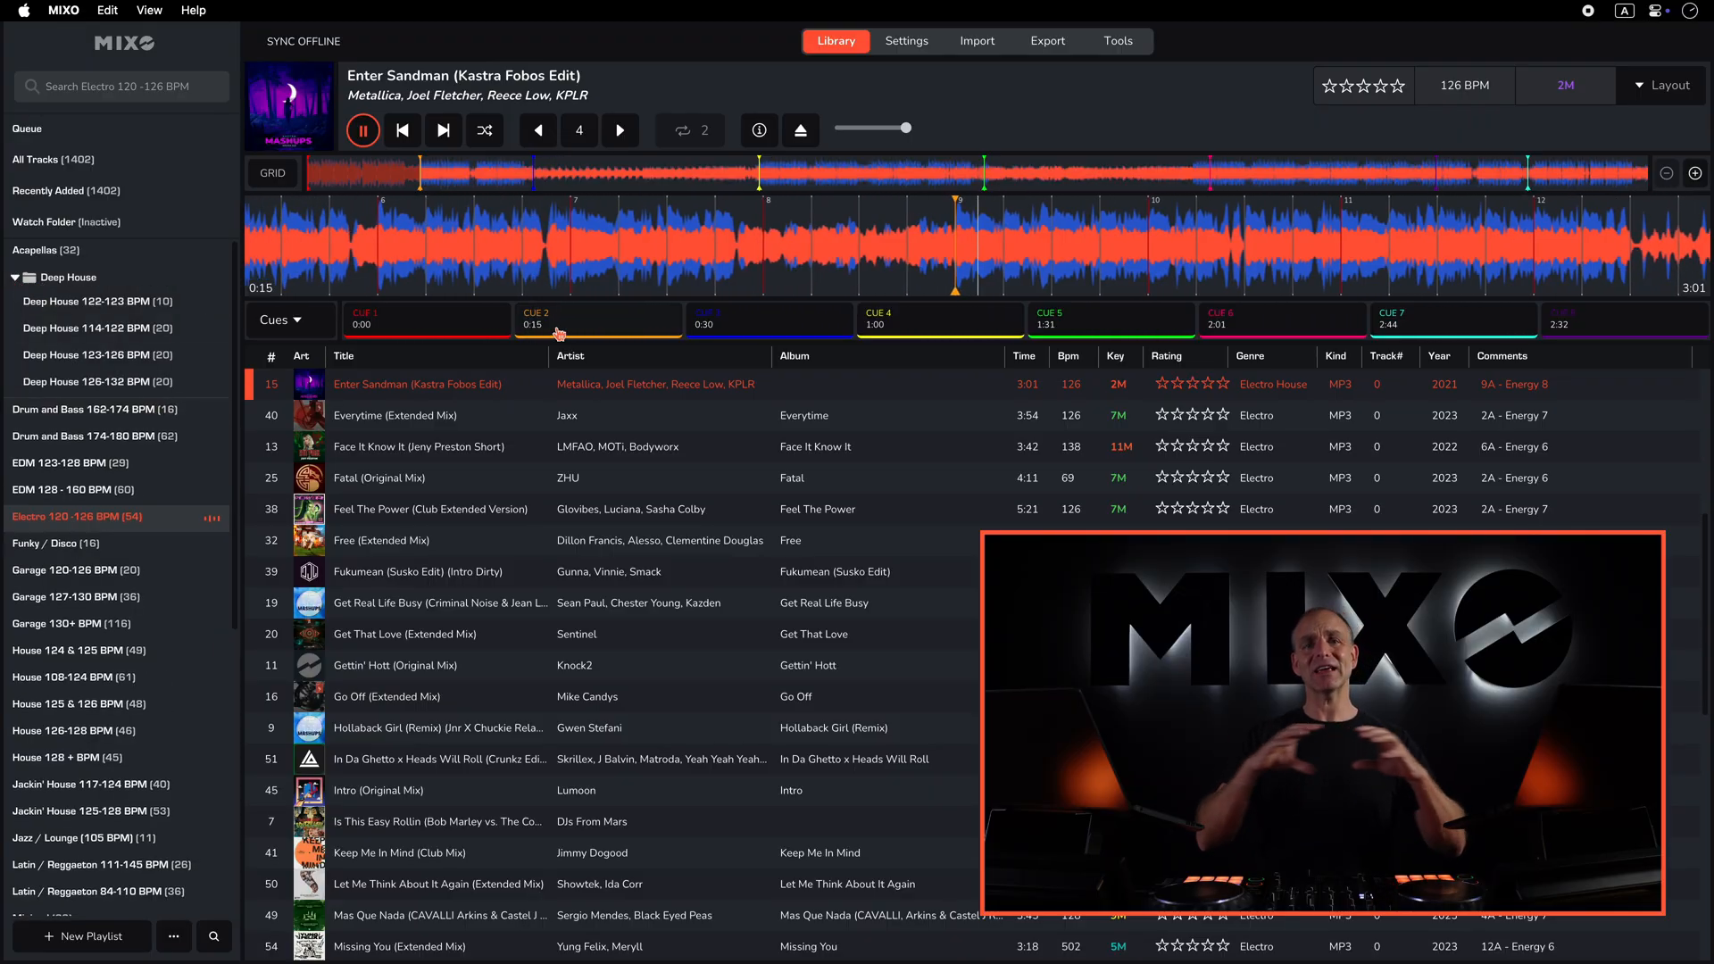
pyautogui.click(719, 322)
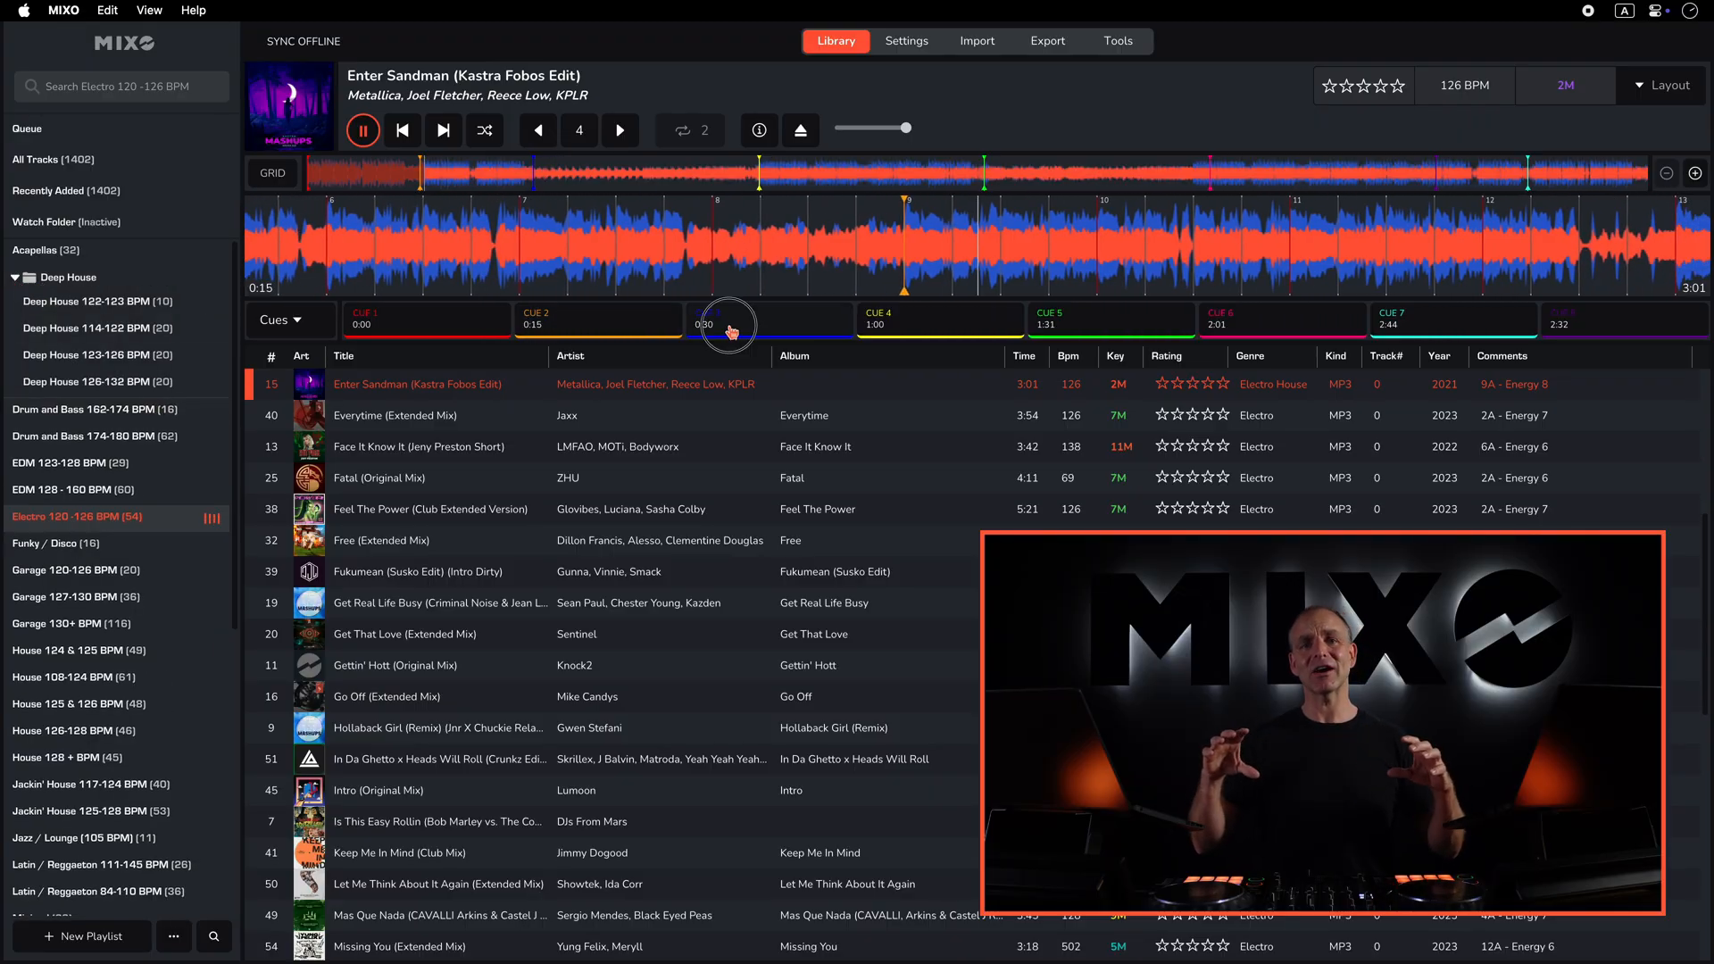
pyautogui.click(924, 332)
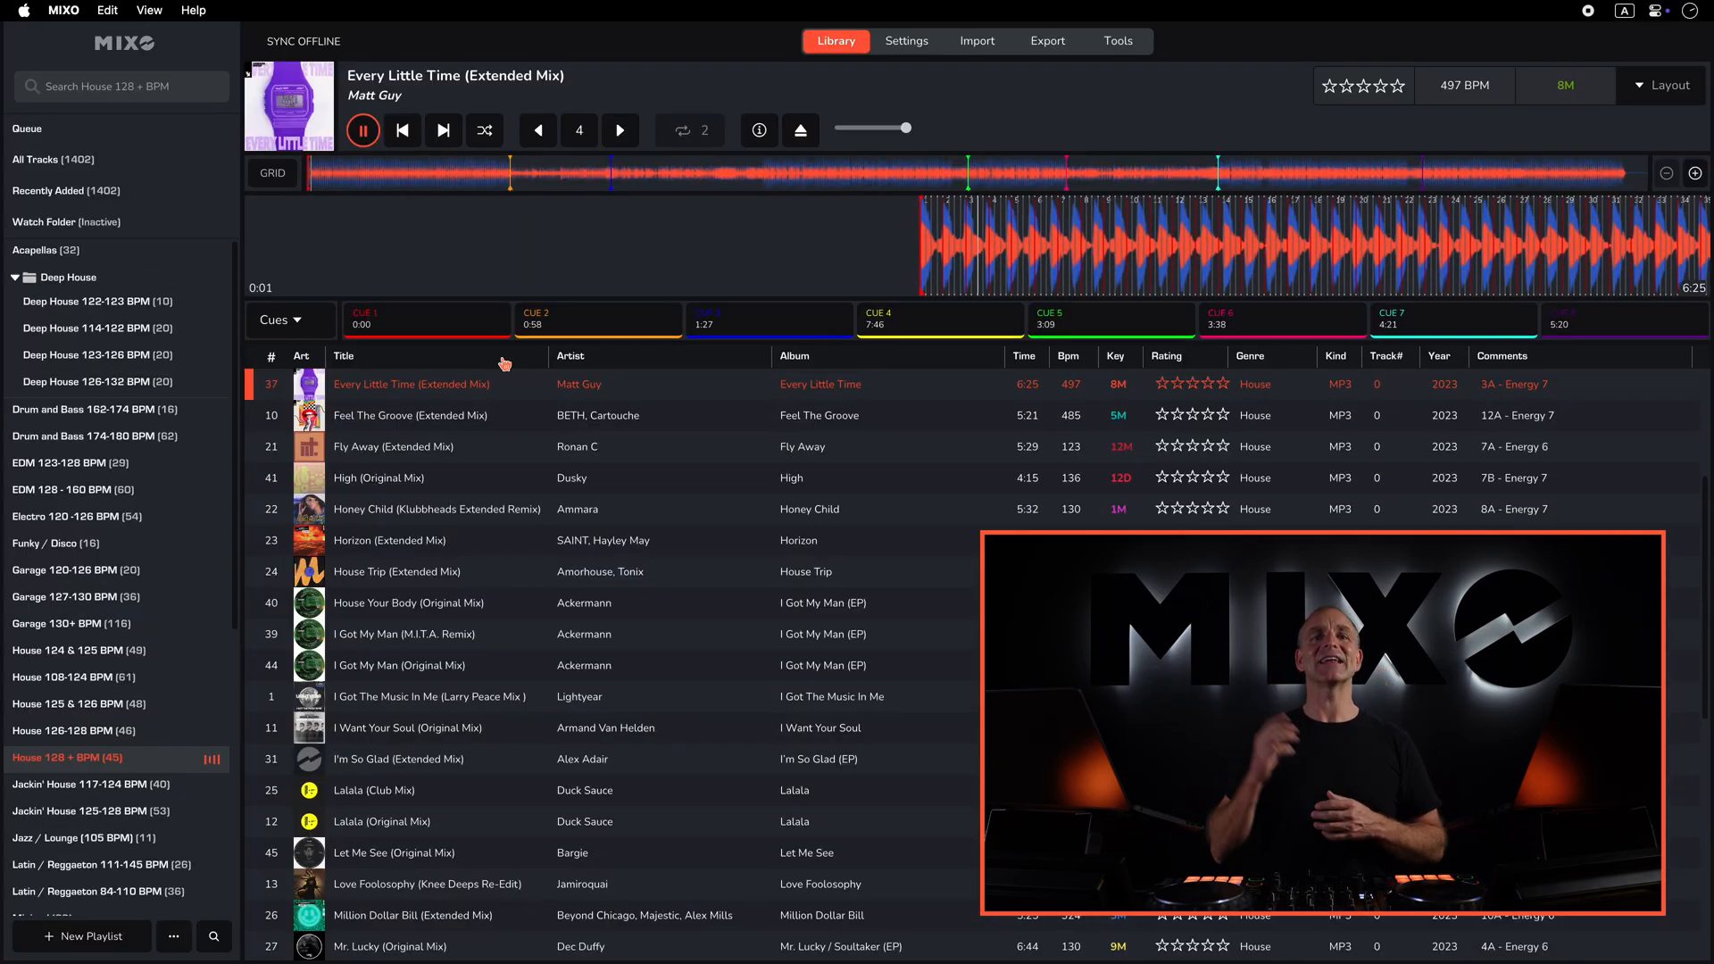
pyautogui.click(571, 320)
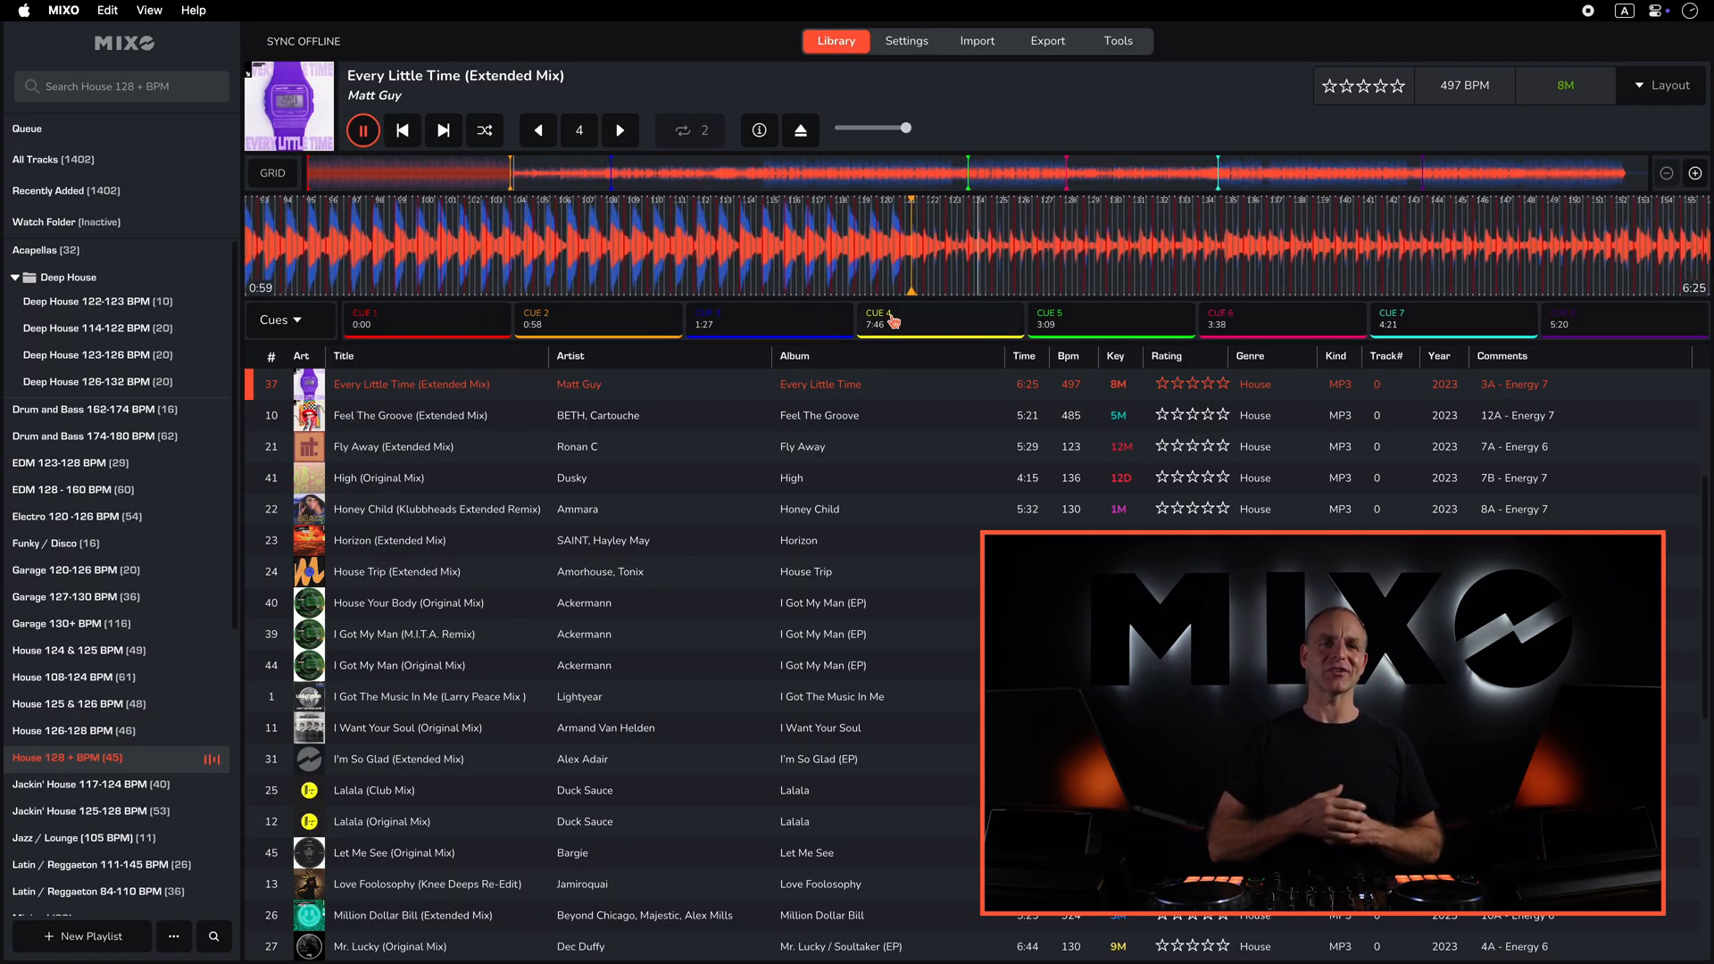
pyautogui.click(893, 321)
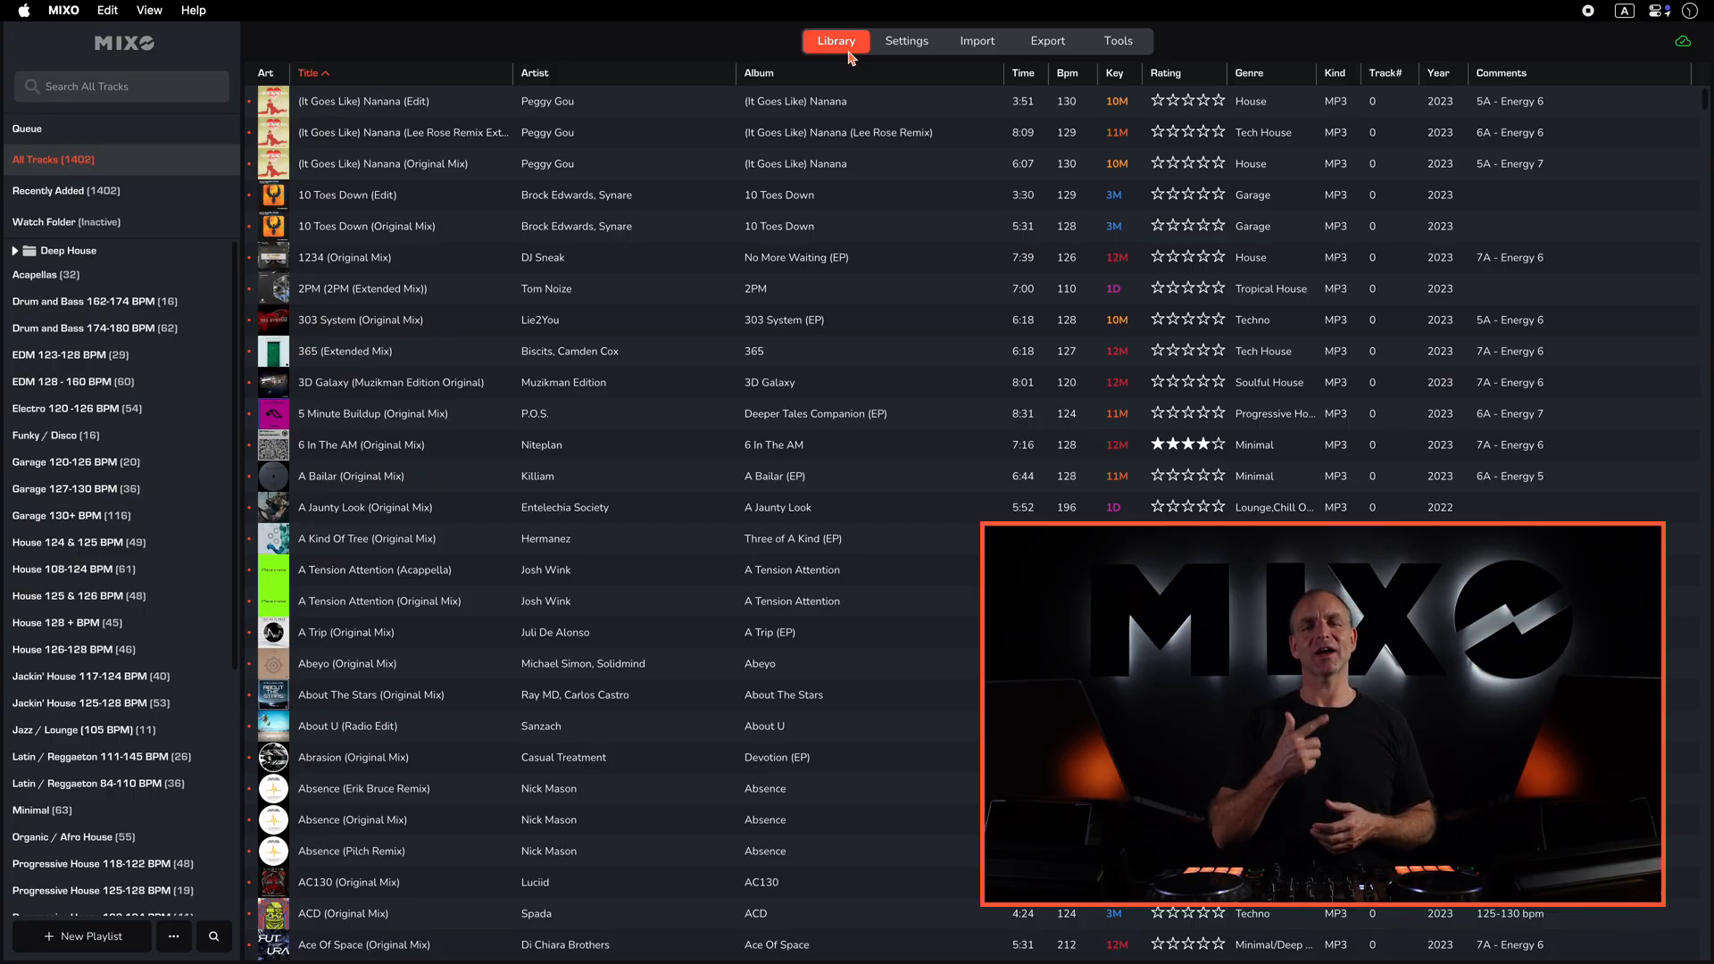
pyautogui.hotkey('ctrl', 'Left')
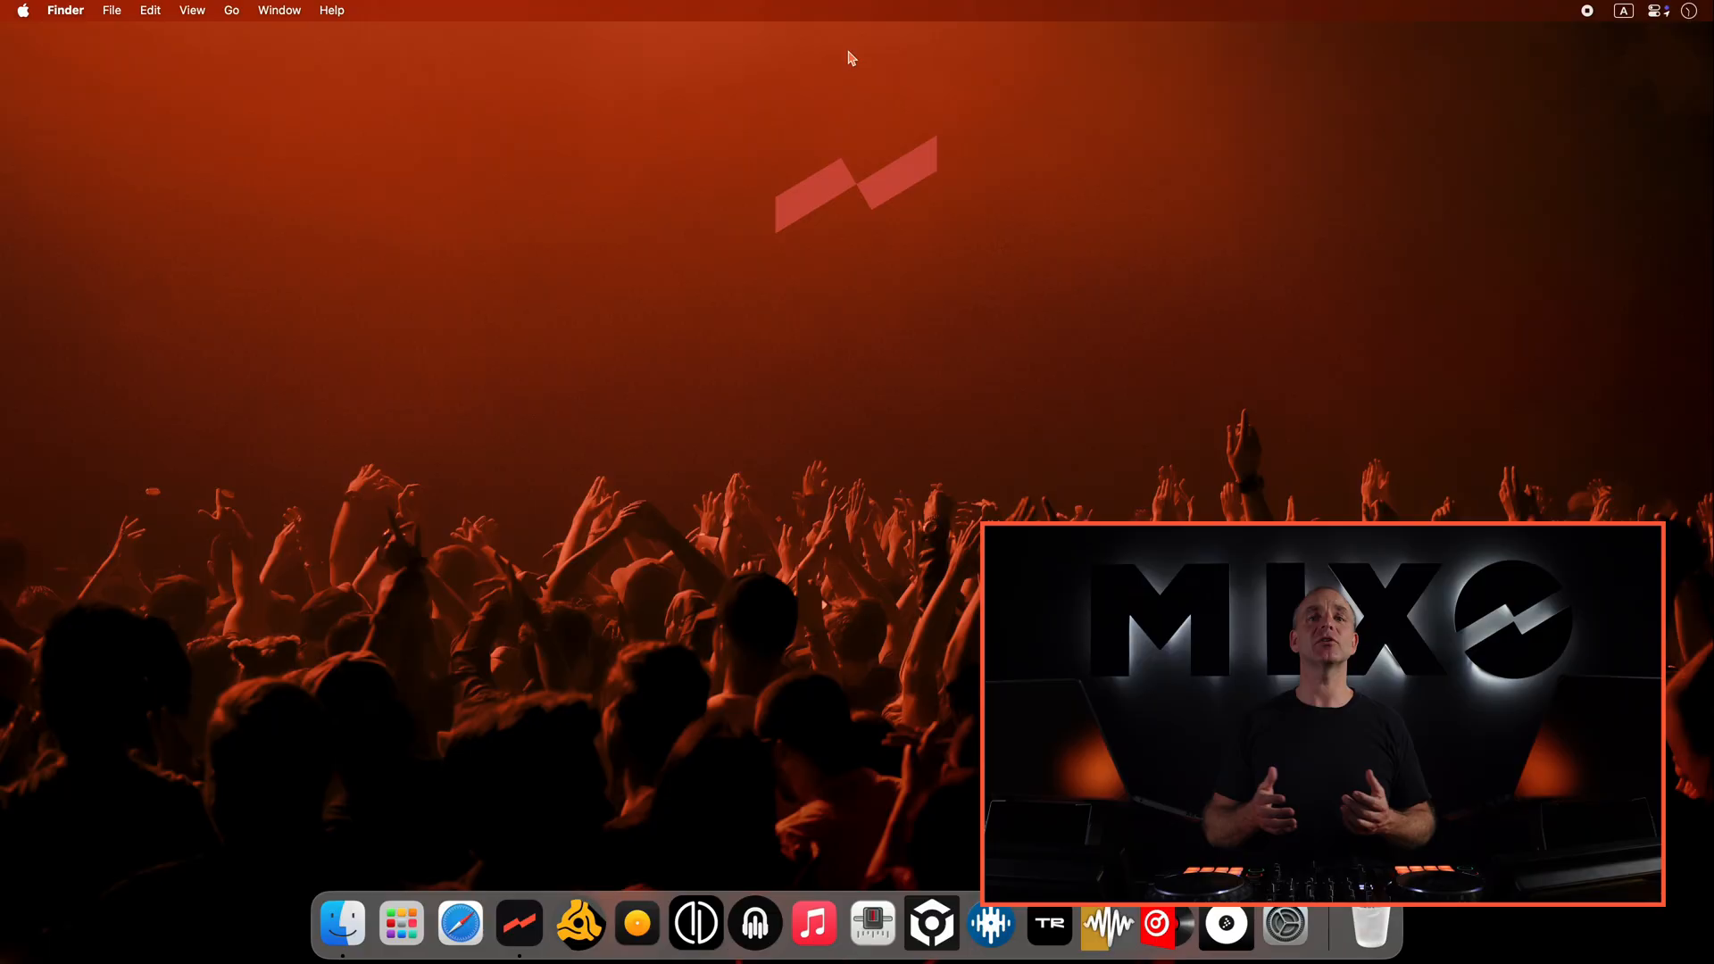
pyautogui.click(1050, 925)
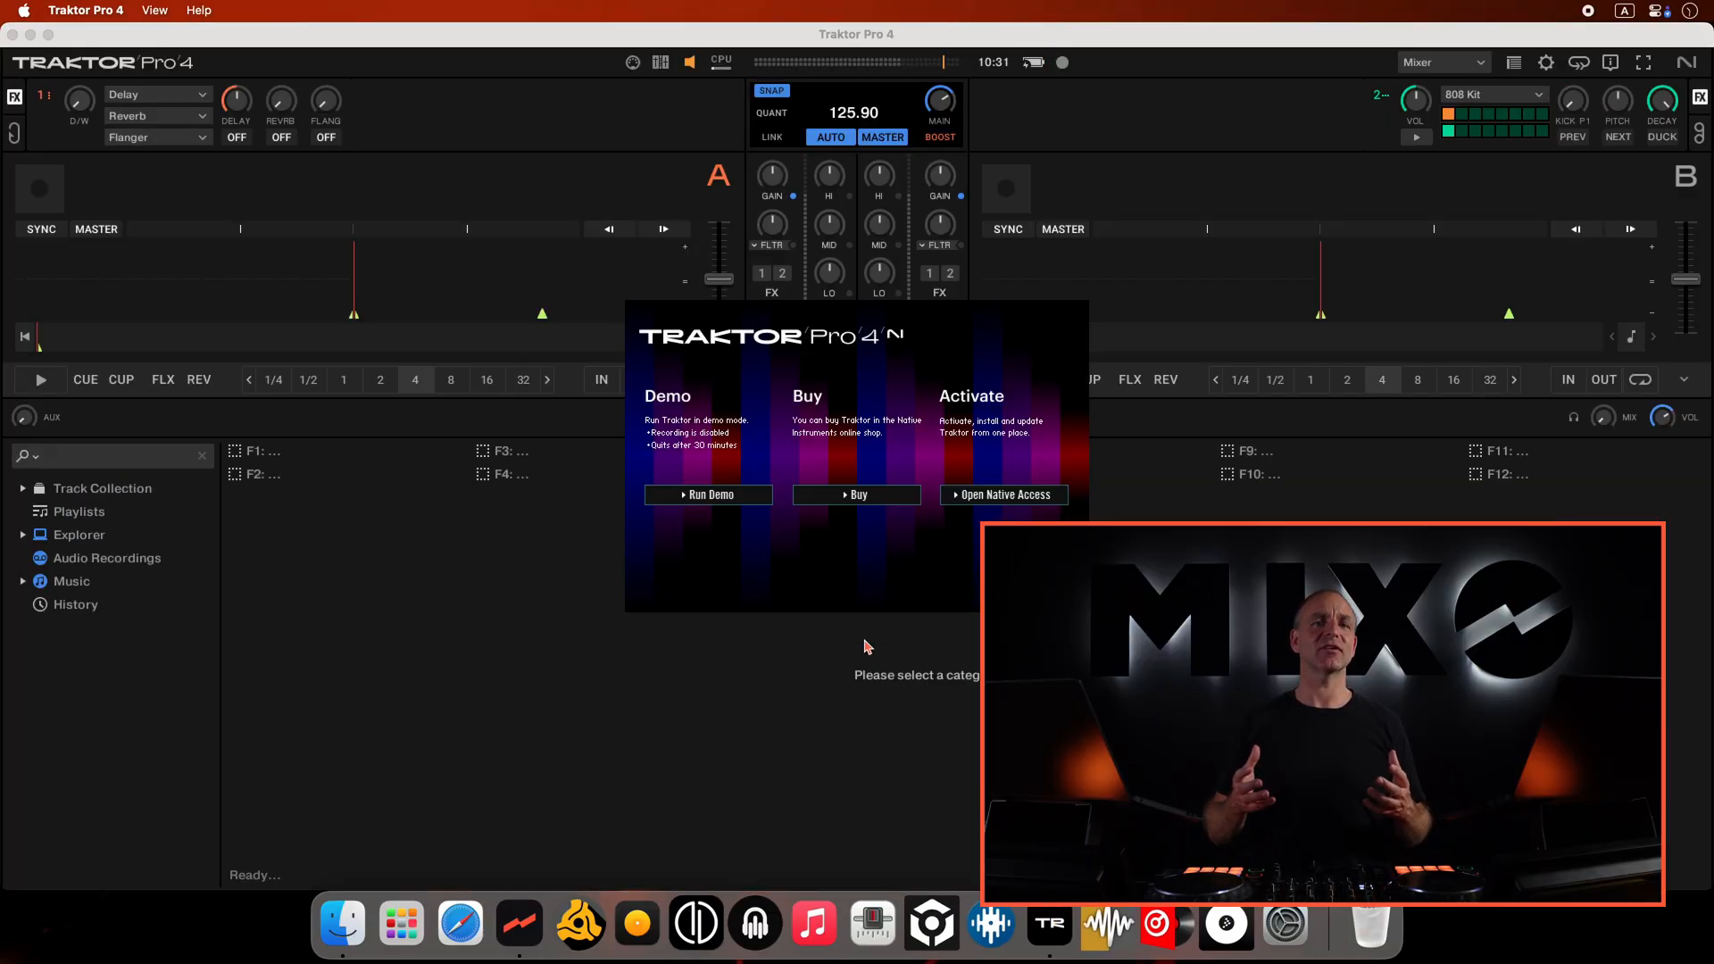
pyautogui.click(738, 496)
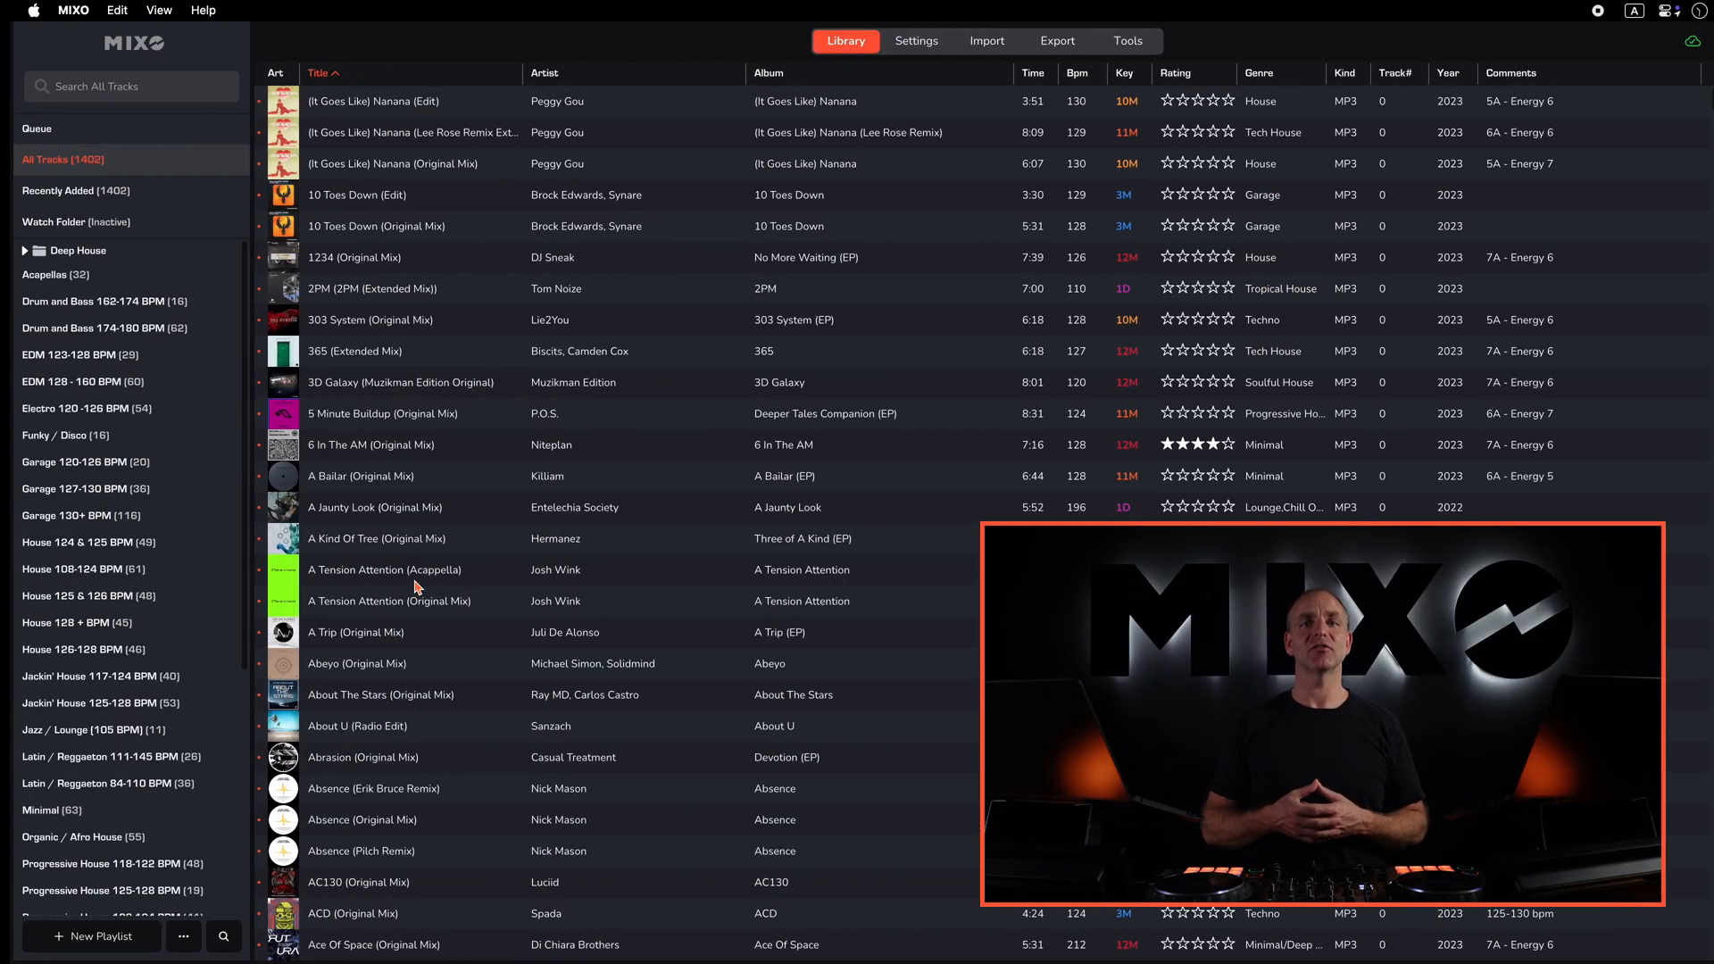
# - Export the whole library to Traktor NML from the TRAKTOR export page with Export Everything selected
pyautogui.click(1046, 50)
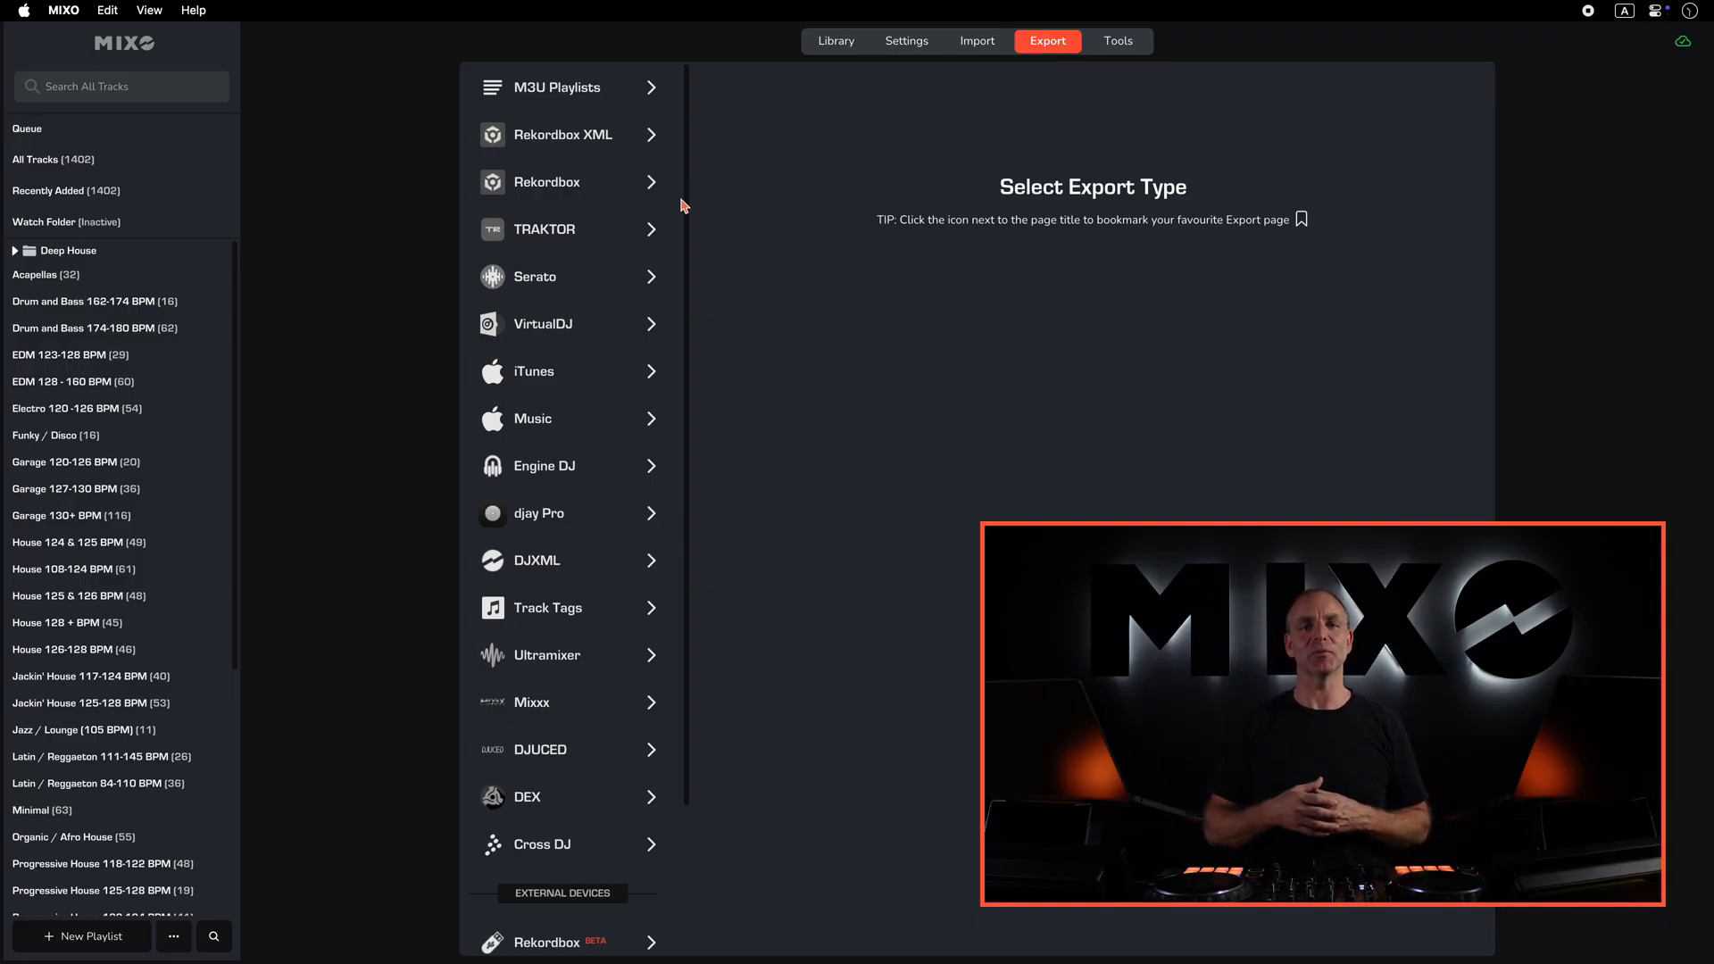
pyautogui.click(603, 219)
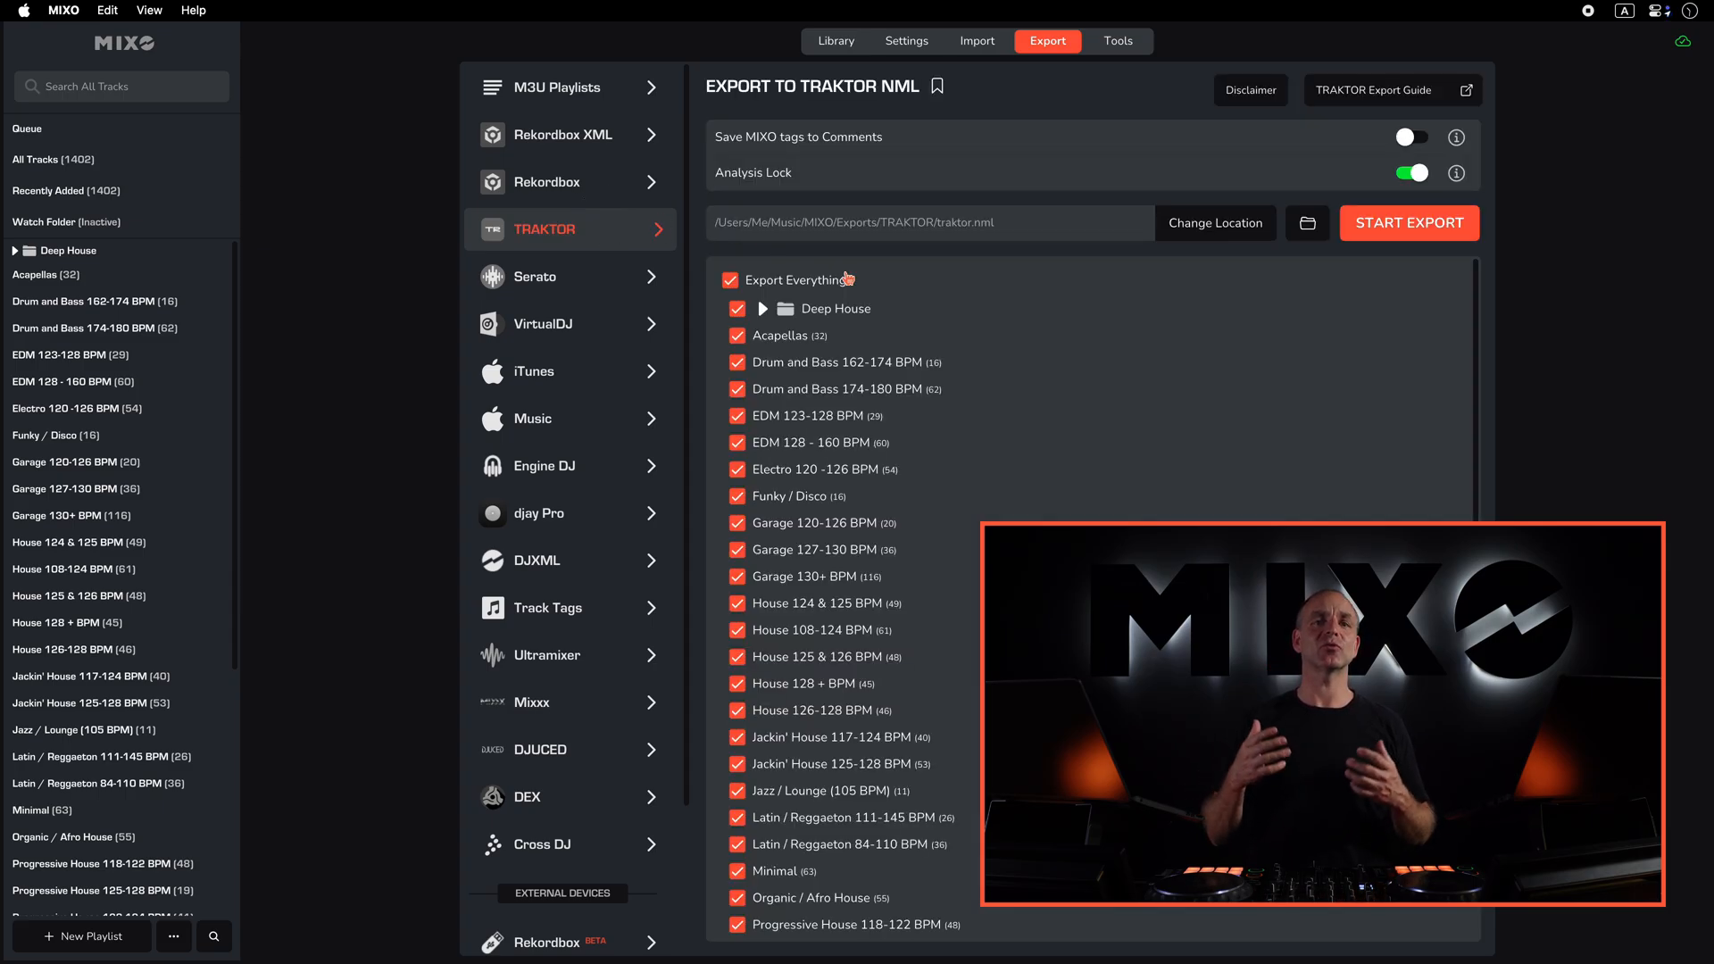
pyautogui.scroll(-5, 1010, 496)
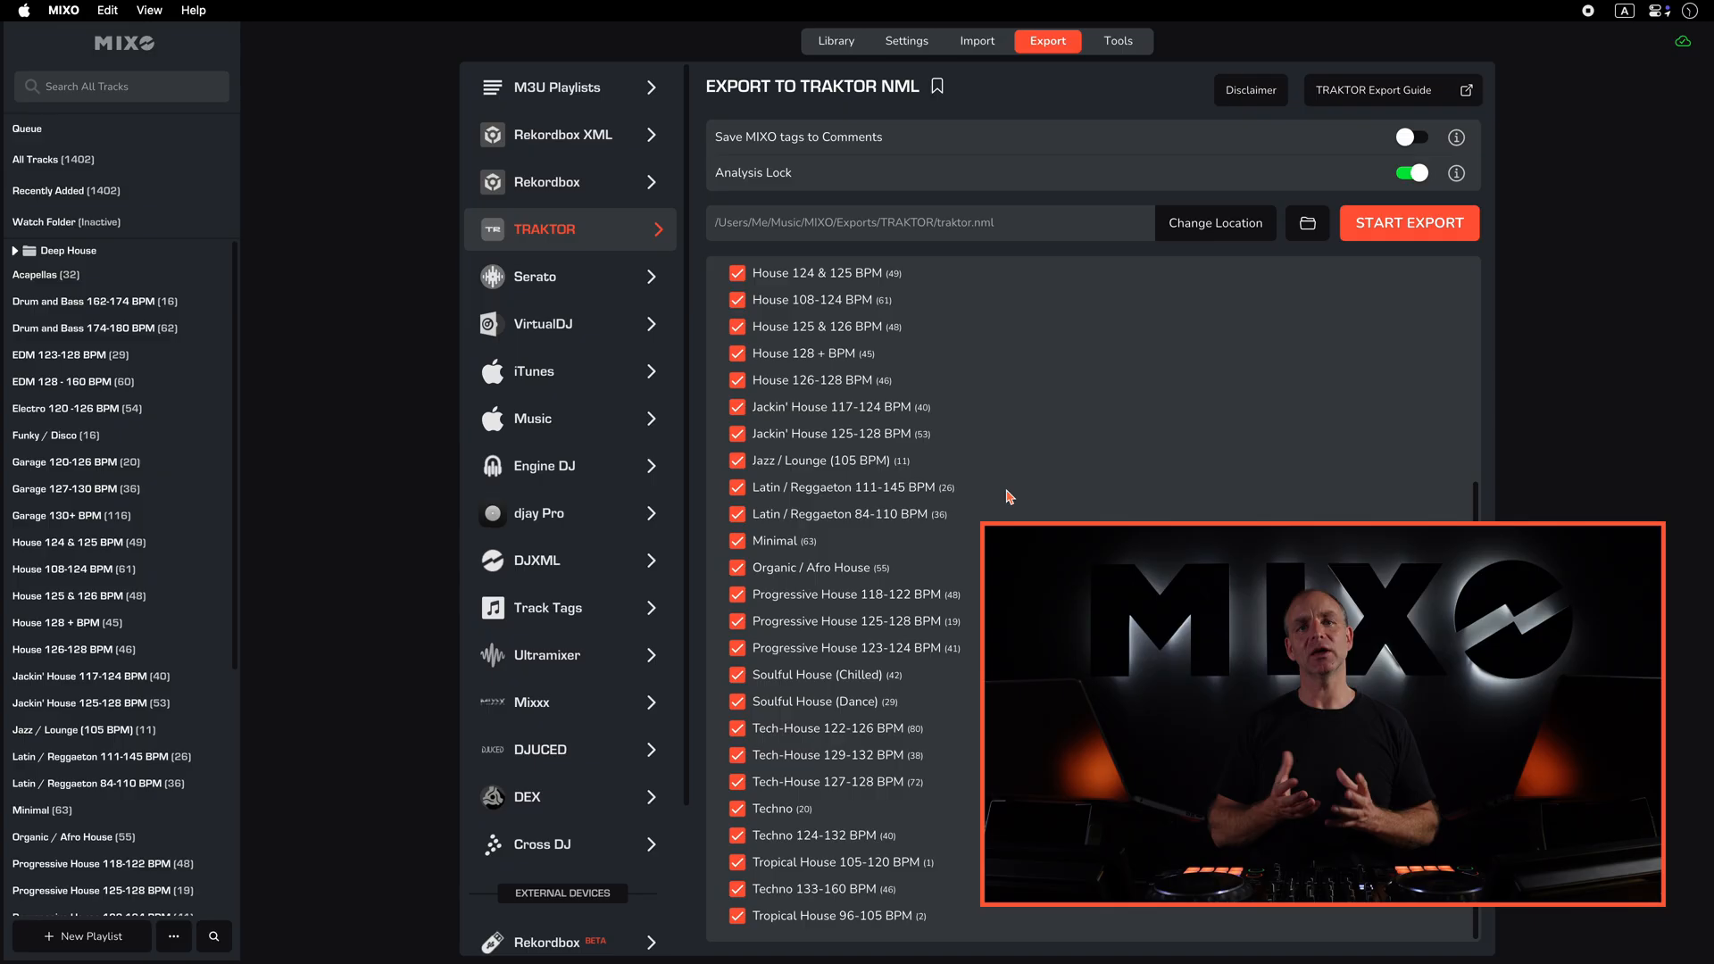
pyautogui.scroll(5, 1008, 493)
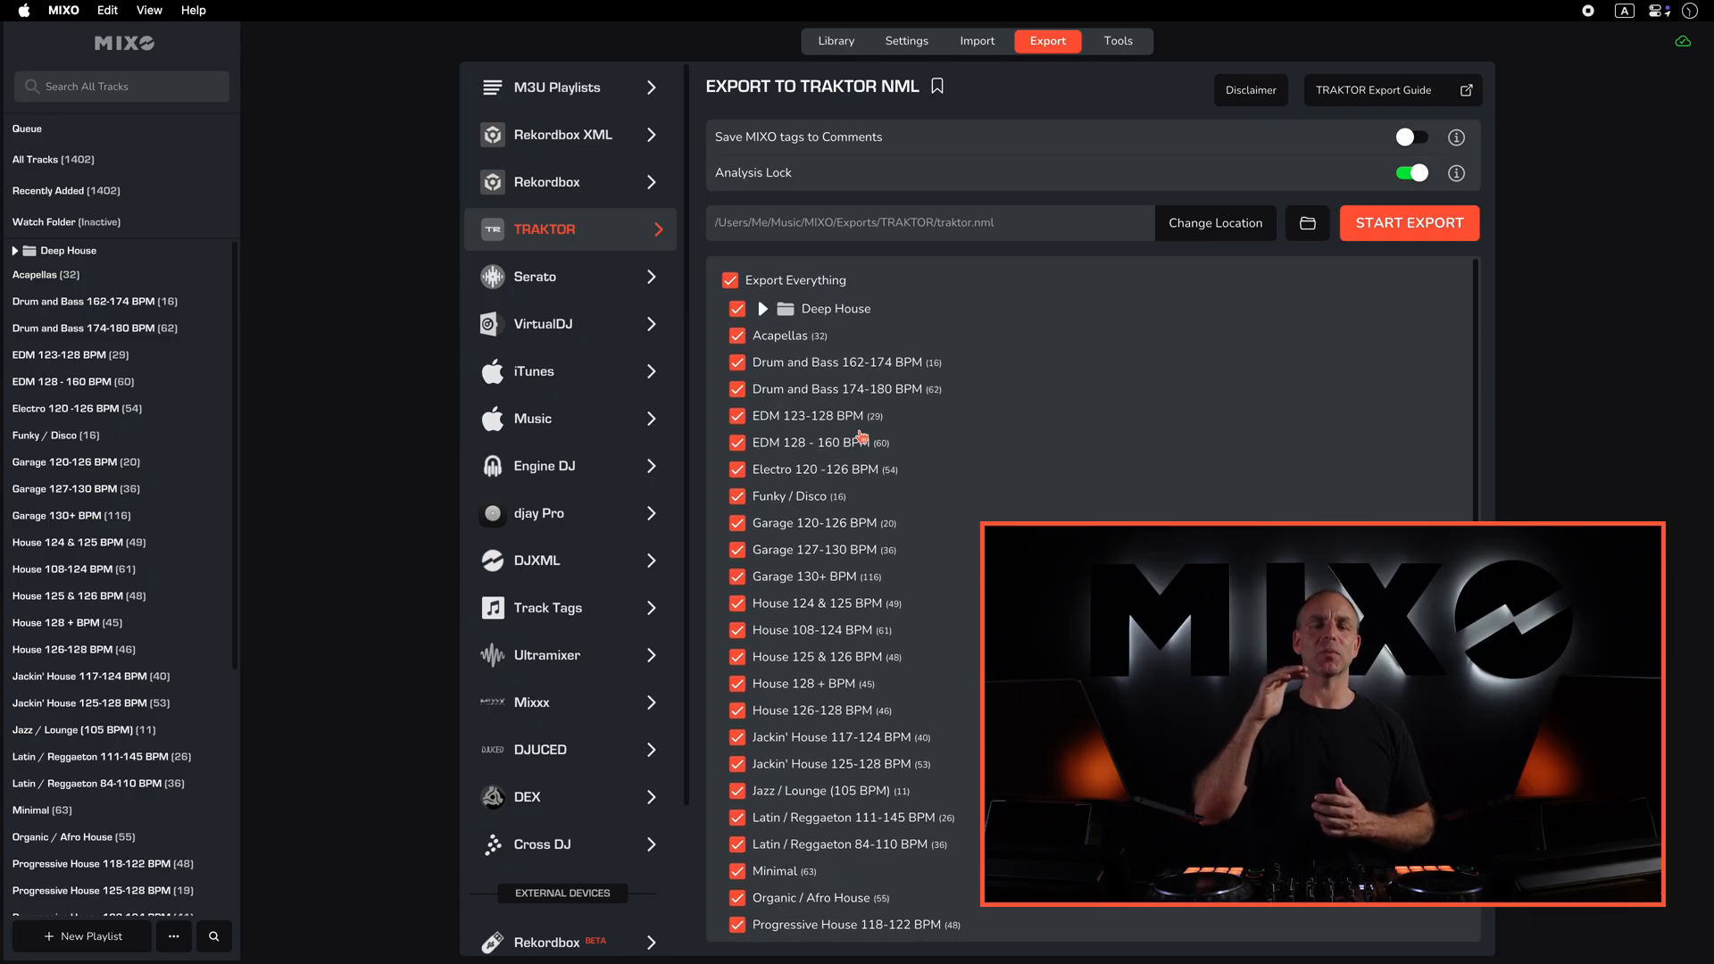
pyautogui.click(762, 309)
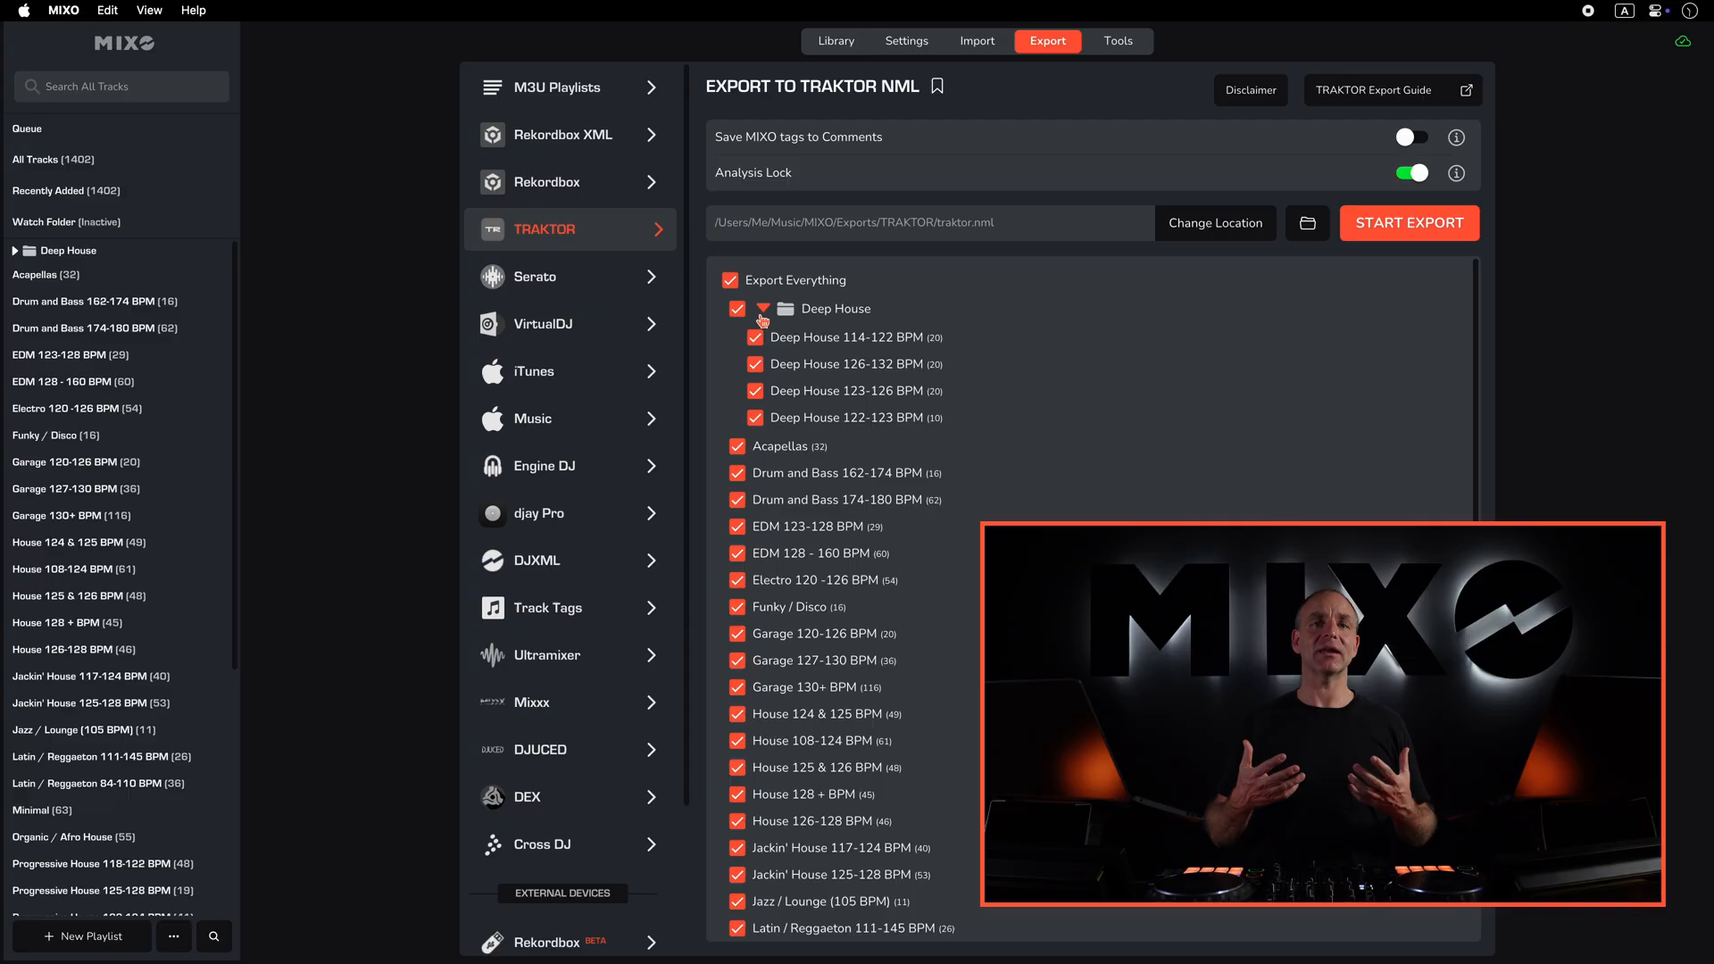
pyautogui.click(1406, 228)
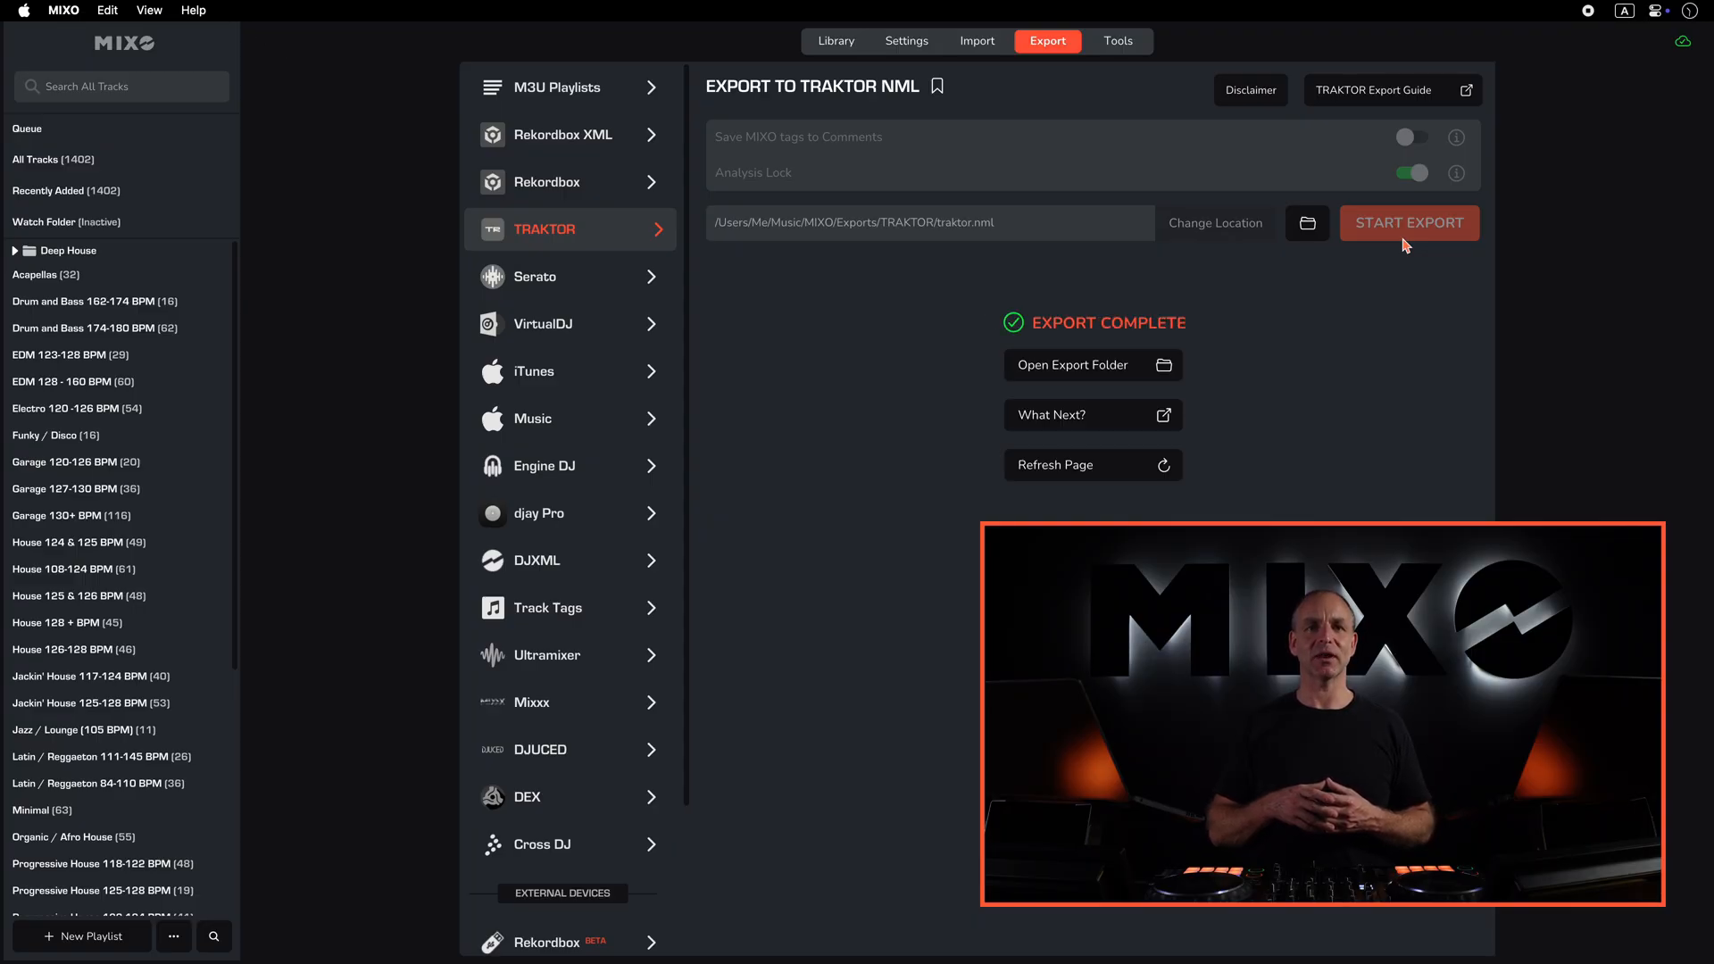
# - Switch to Traktor Pro 4 and import another collection from Music/MIXO/Exports/TRAKTOR/traktor.nml
pyautogui.hotkey('ctrl', 'Left')
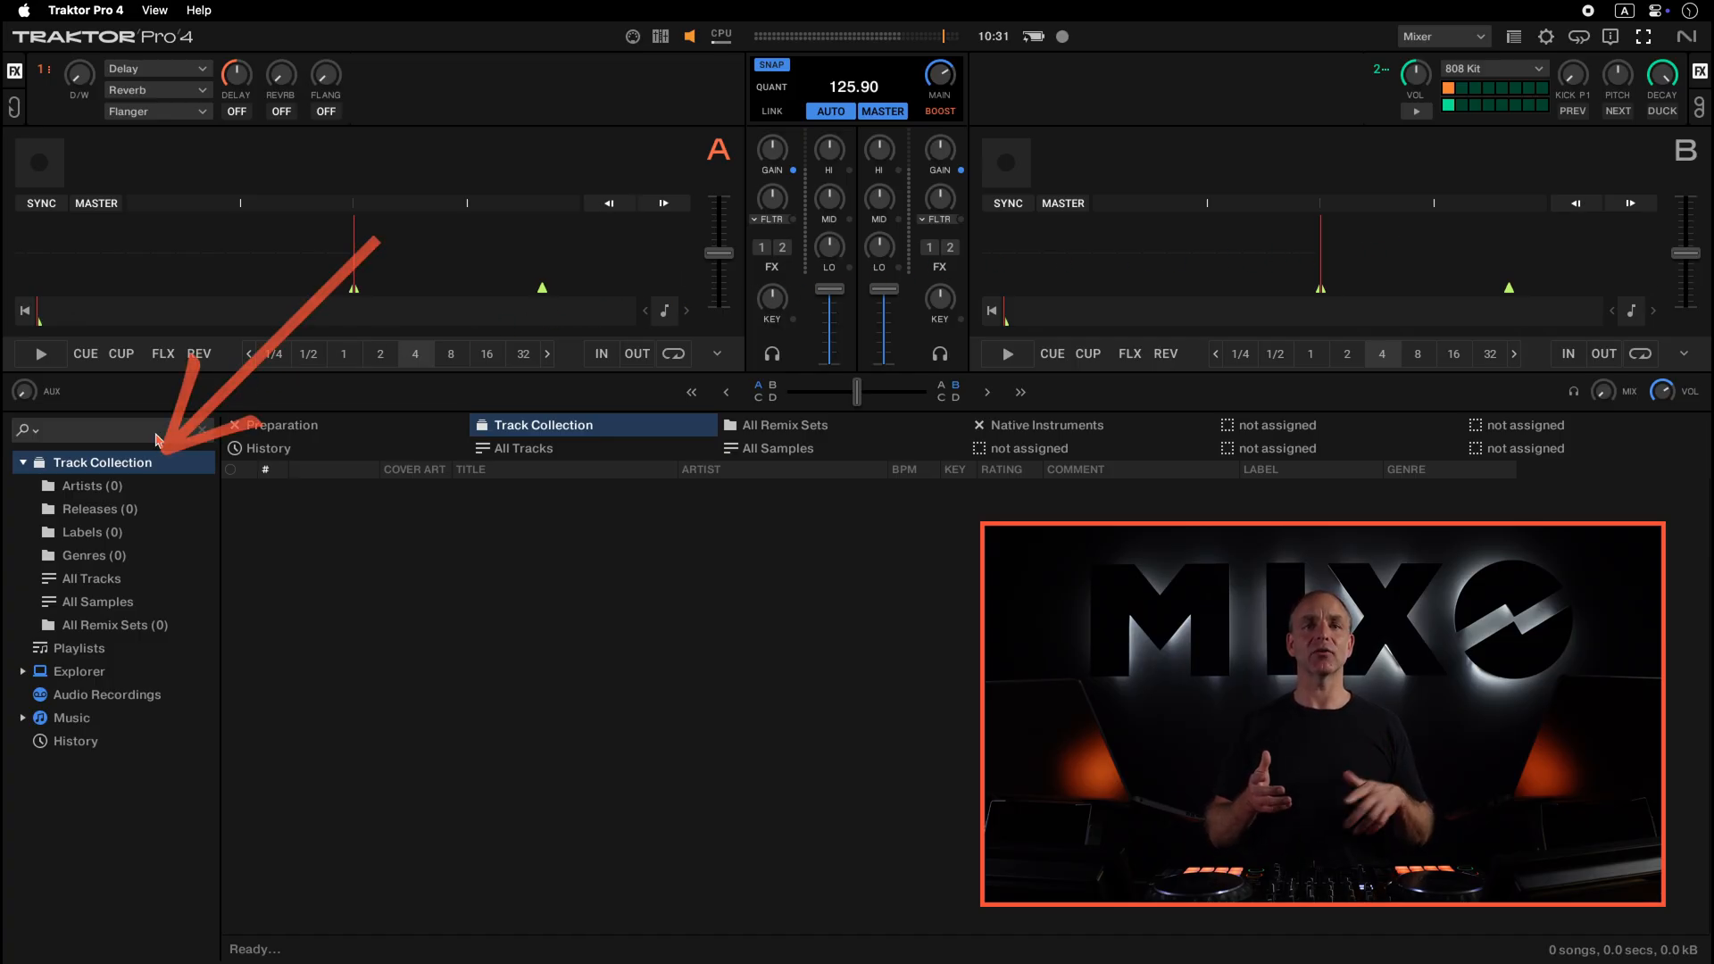
pyautogui.rightClick(129, 464)
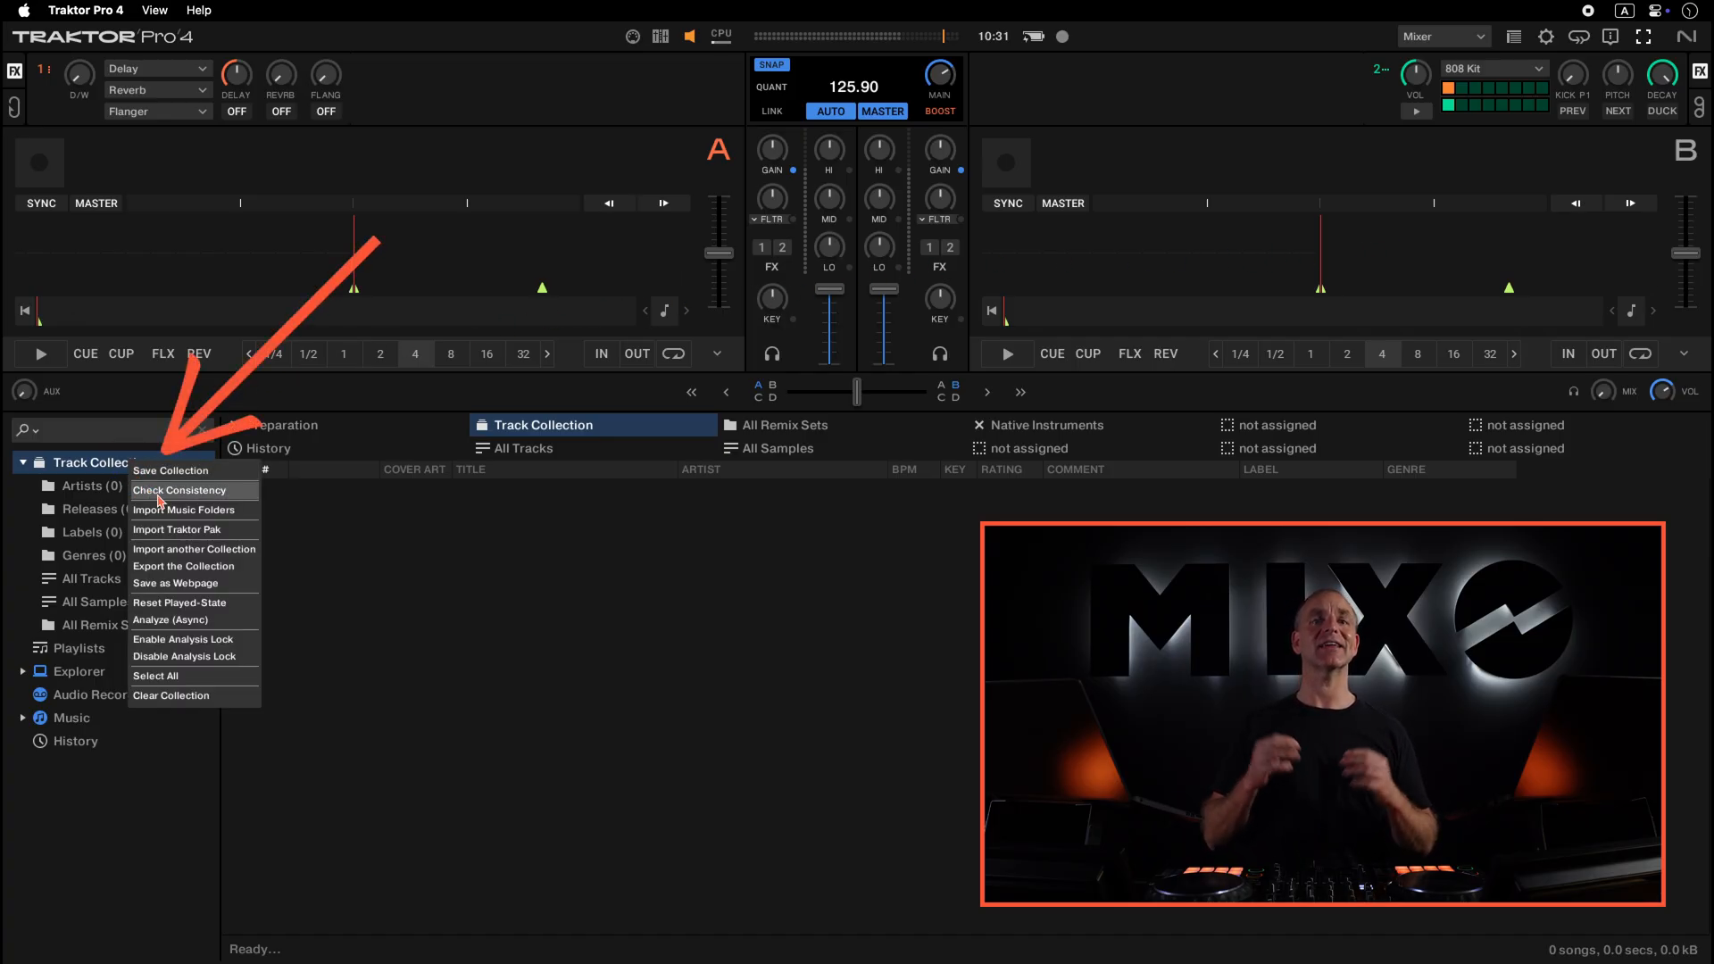
pyautogui.click(235, 550)
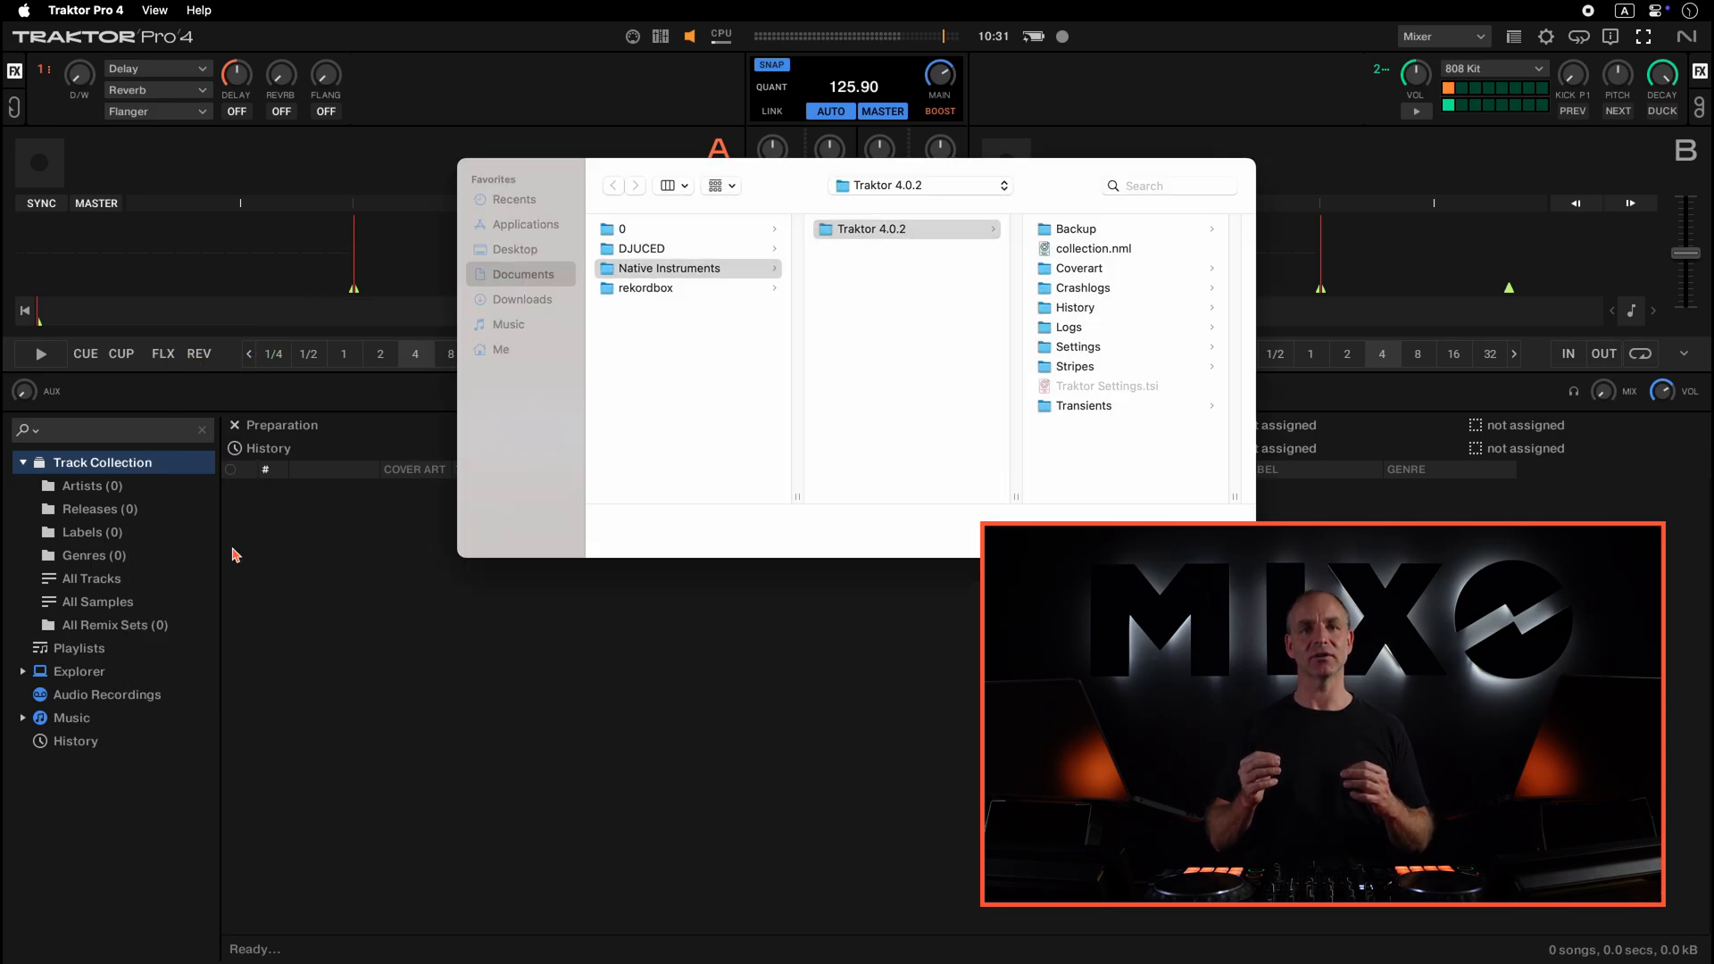
pyautogui.click(527, 326)
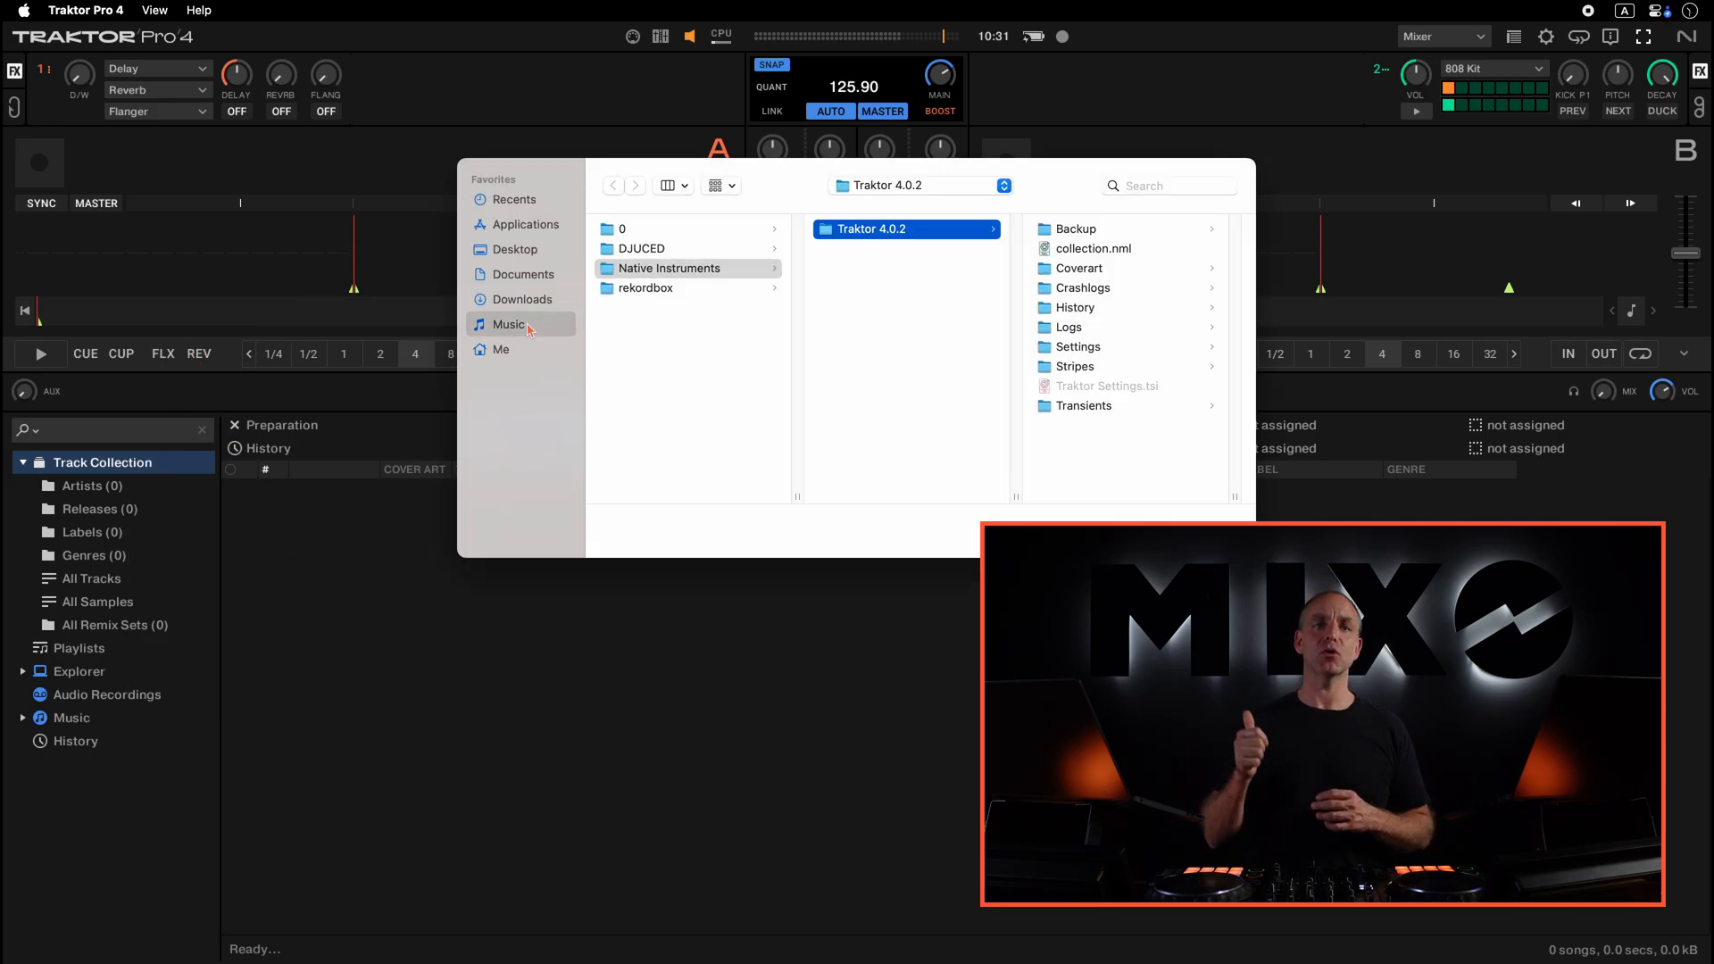
pyautogui.click(622, 407)
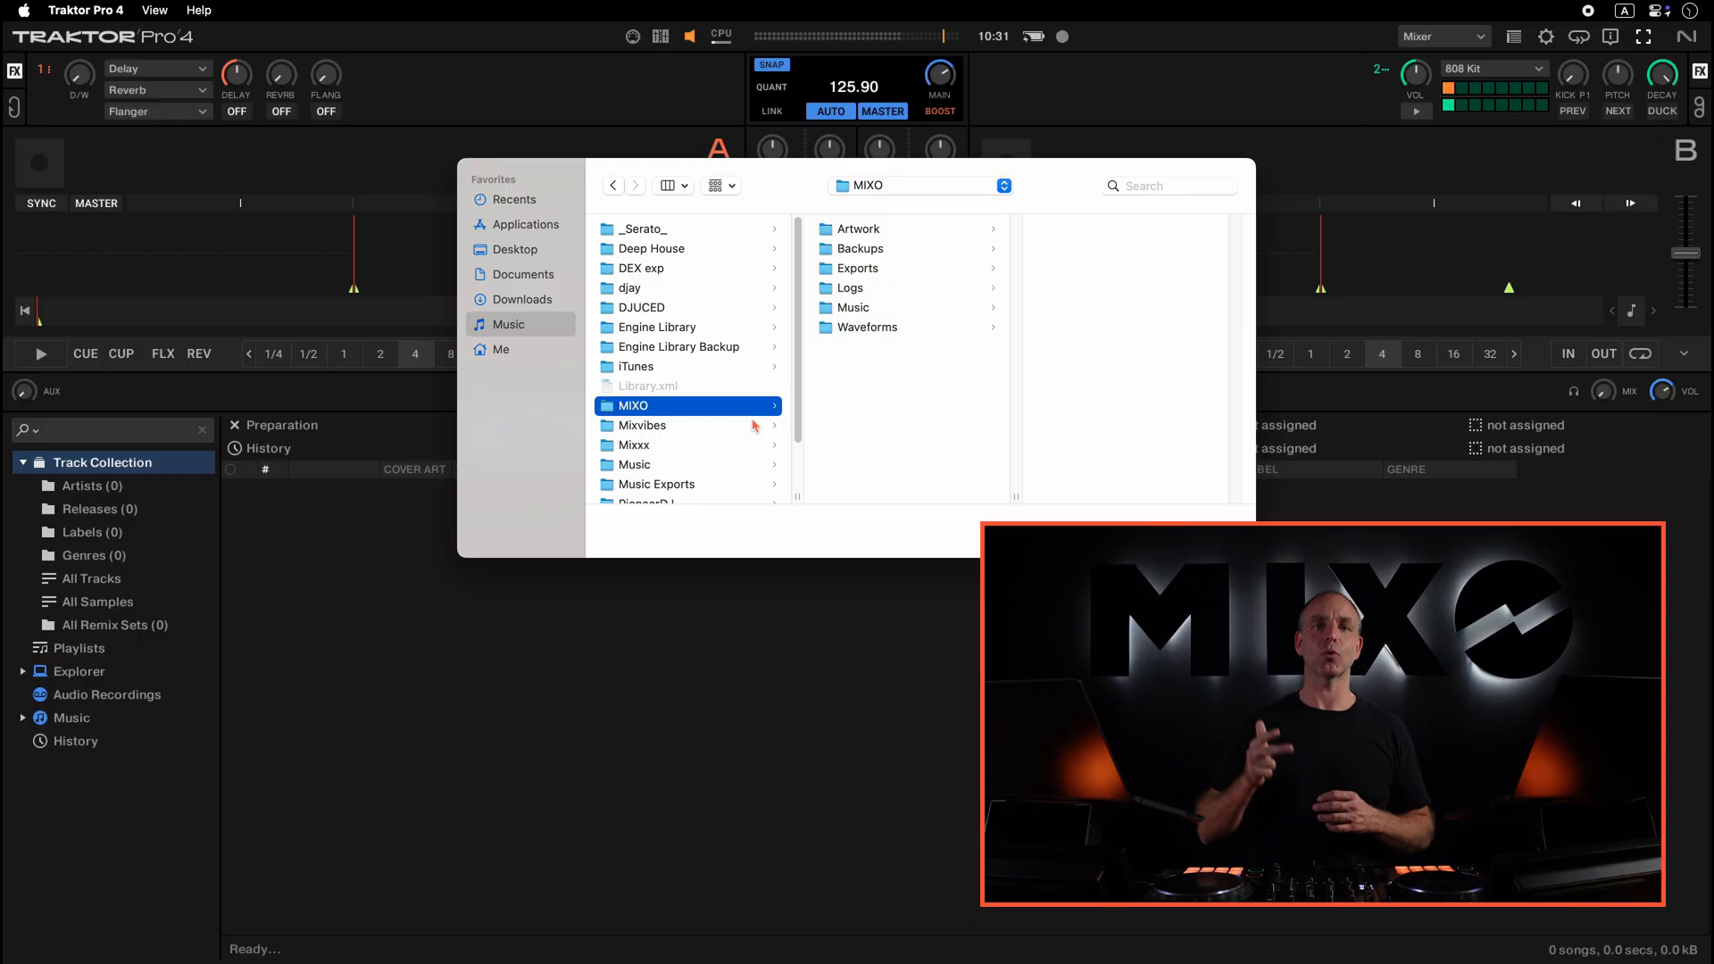
pyautogui.click(875, 275)
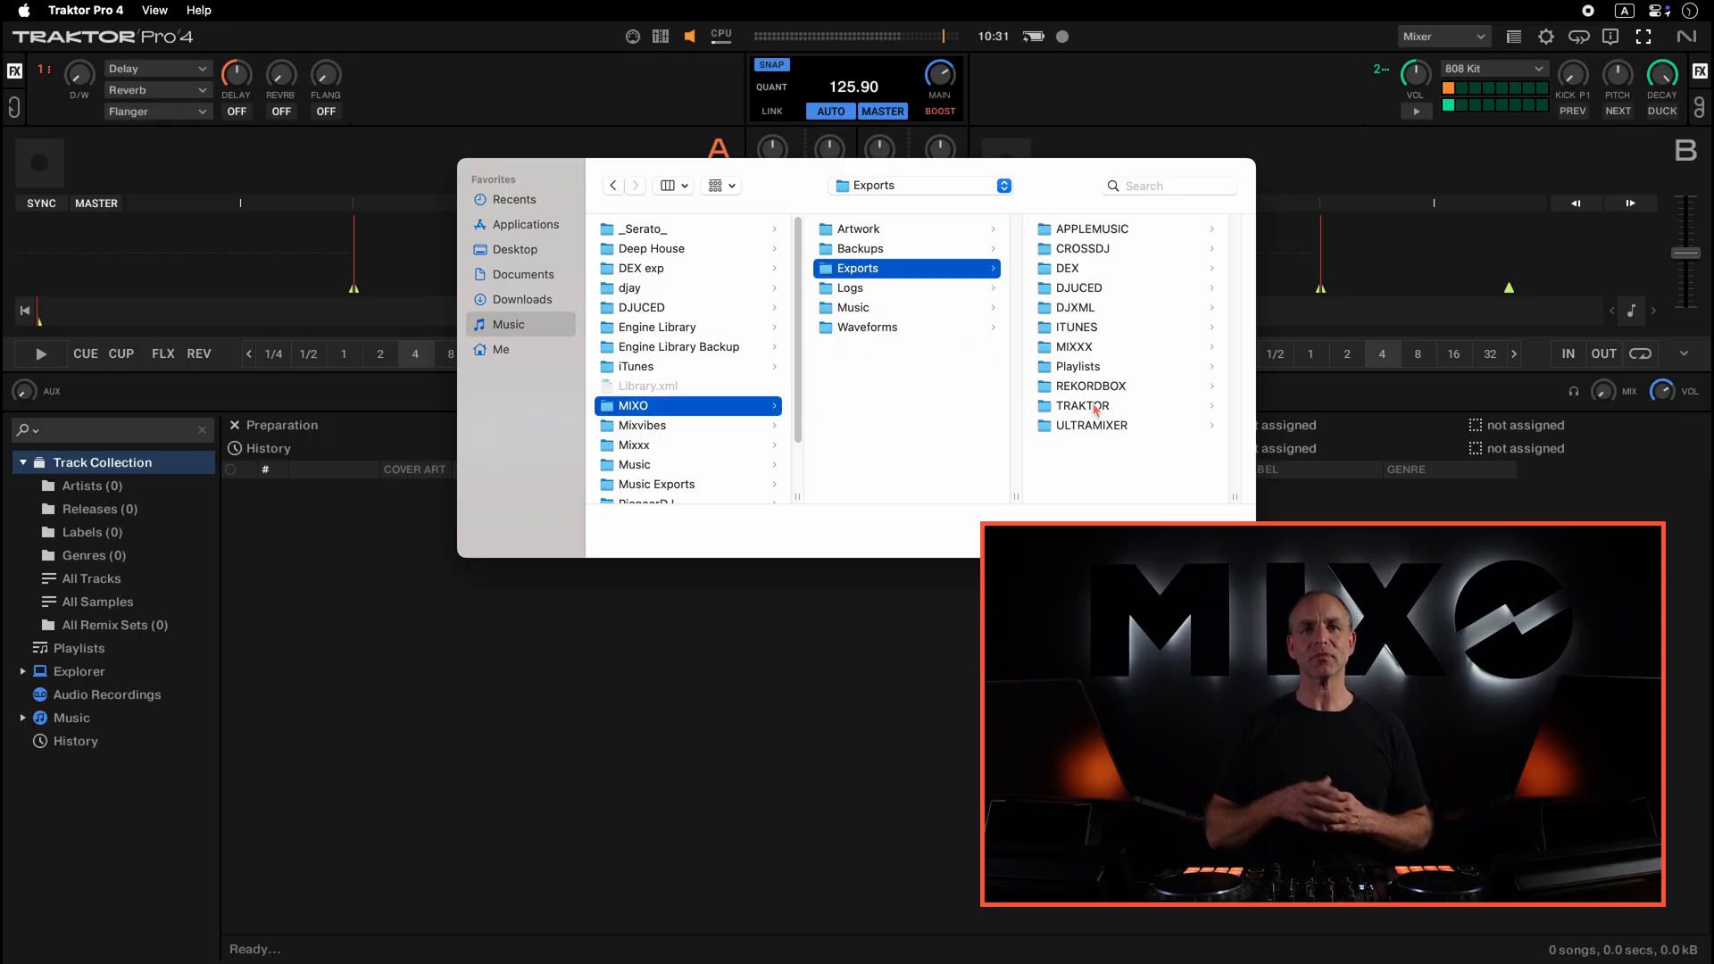
pyautogui.click(1082, 407)
pyautogui.click(1104, 234)
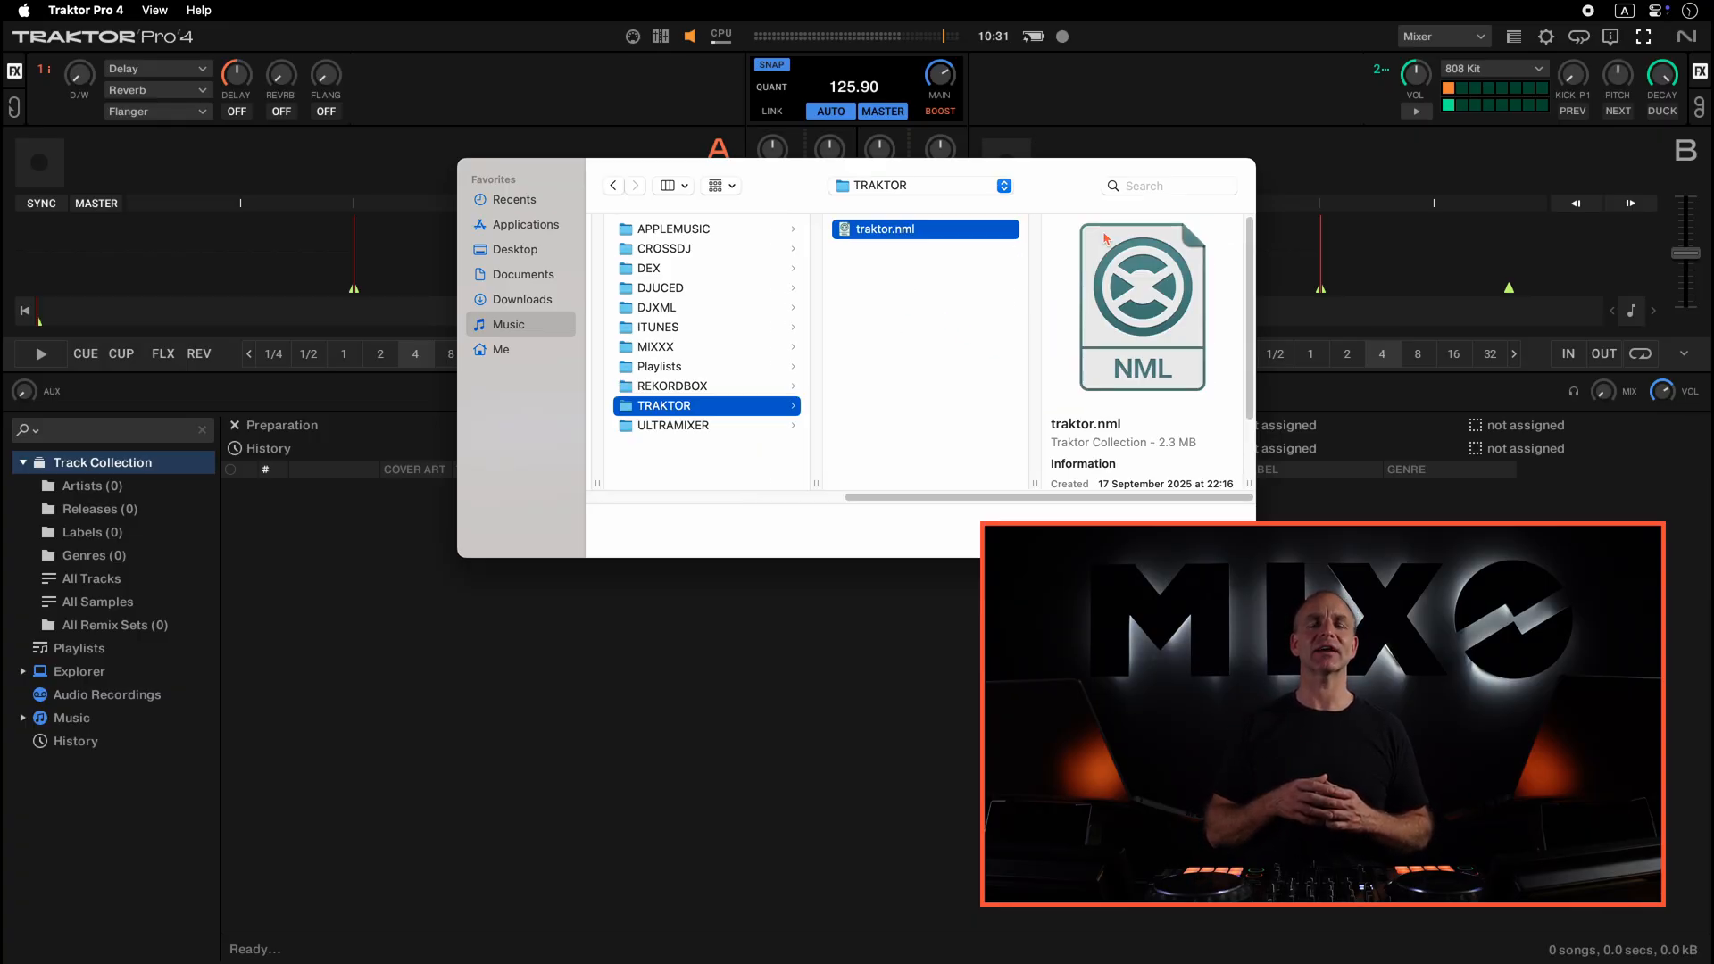
pyautogui.press('Return')
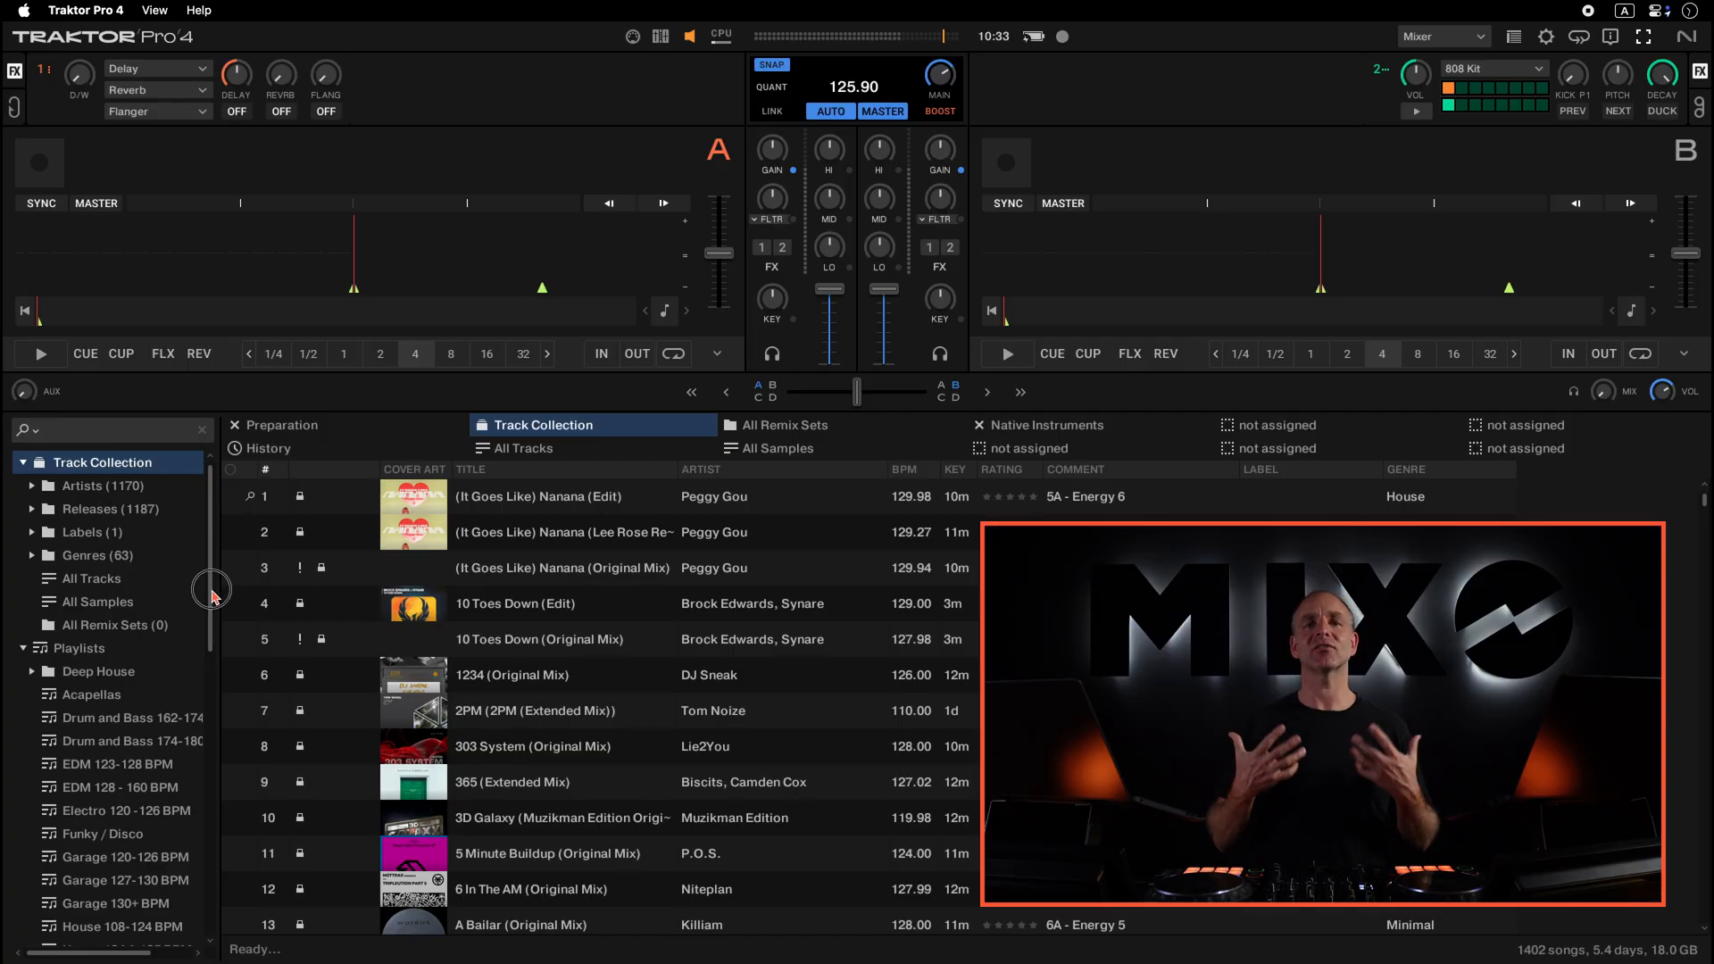
# - Open the Electro 120 - 126 BPM playlist and load Rattle (Ape Rave Club Bootleg) onto deck A
pyautogui.moveTo(208, 601); pyautogui.dragTo(222, 688)
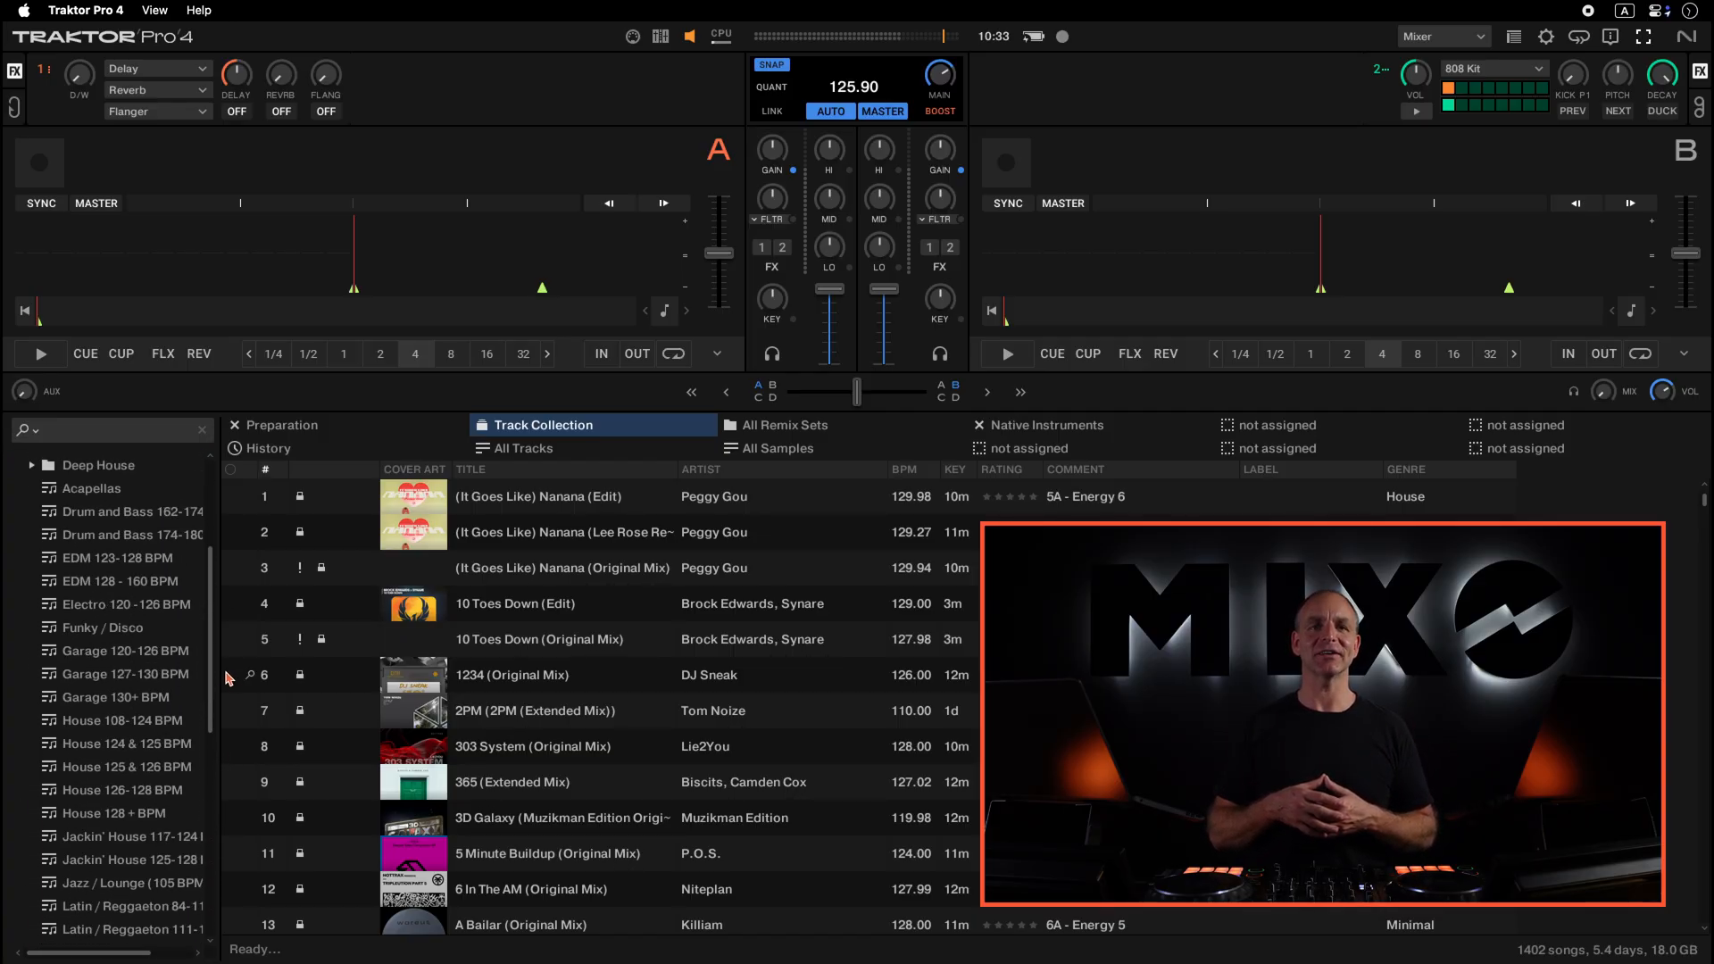
pyautogui.click(129, 612)
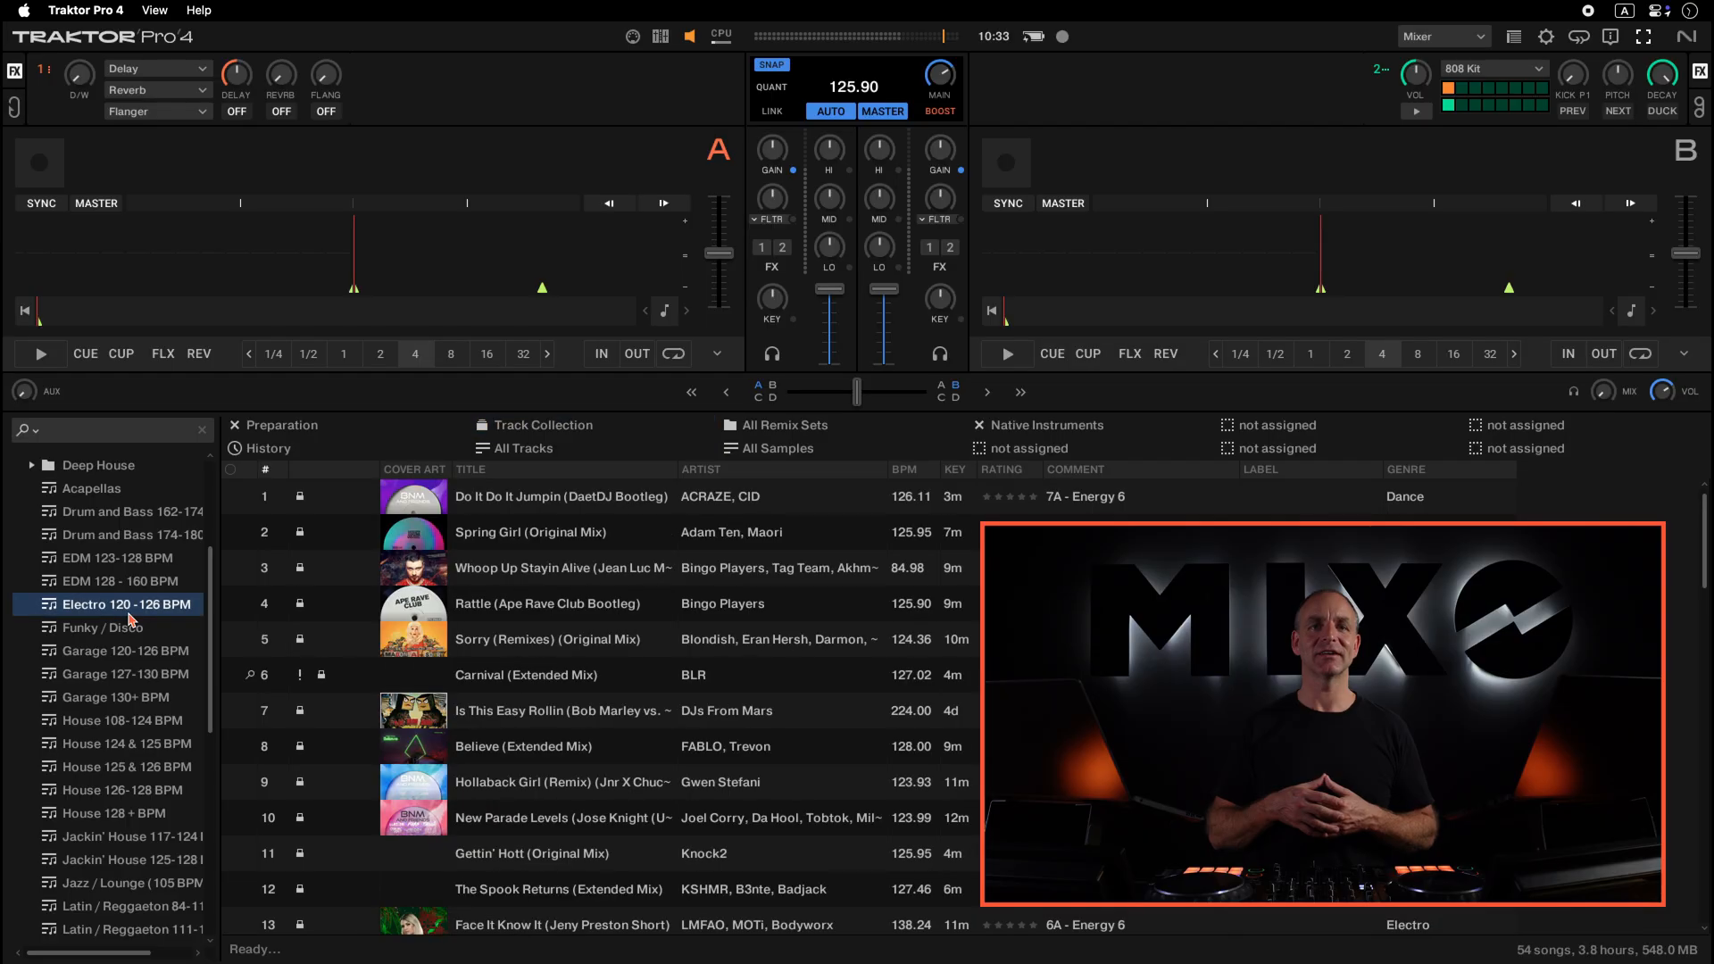
pyautogui.click(511, 603)
pyautogui.moveTo(512, 603); pyautogui.dragTo(464, 268)
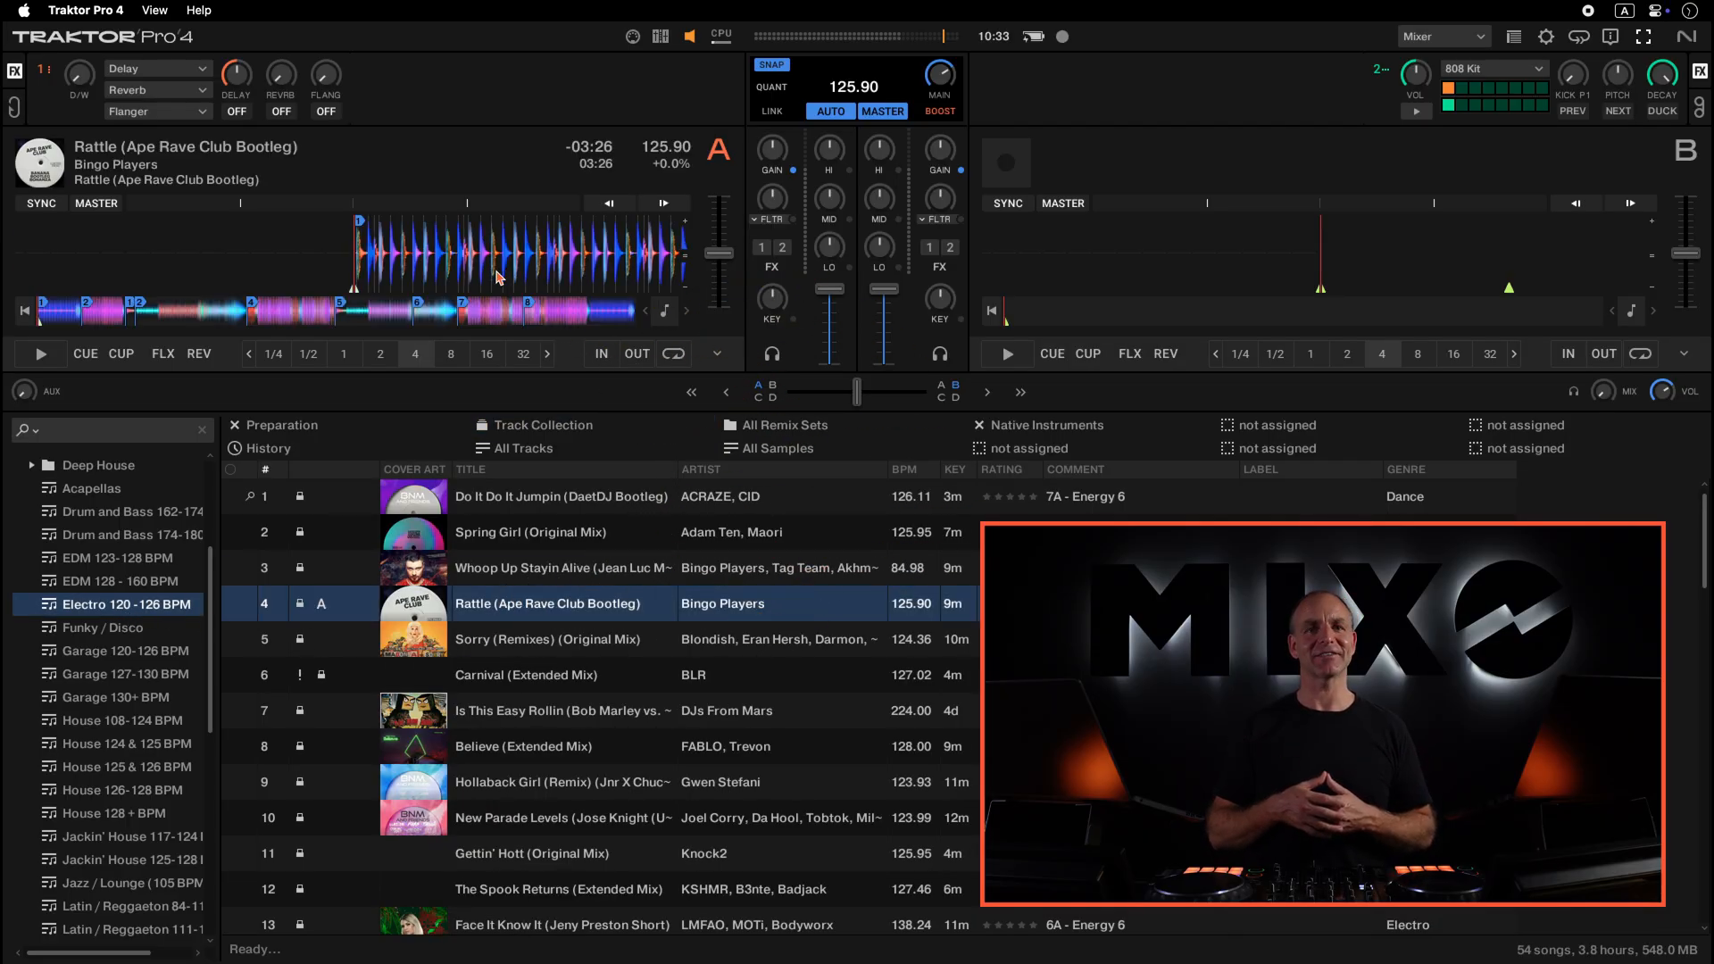
# - Play deck A from a later point in the track and expand the Deep House playlist folder
pyautogui.click(120, 354)
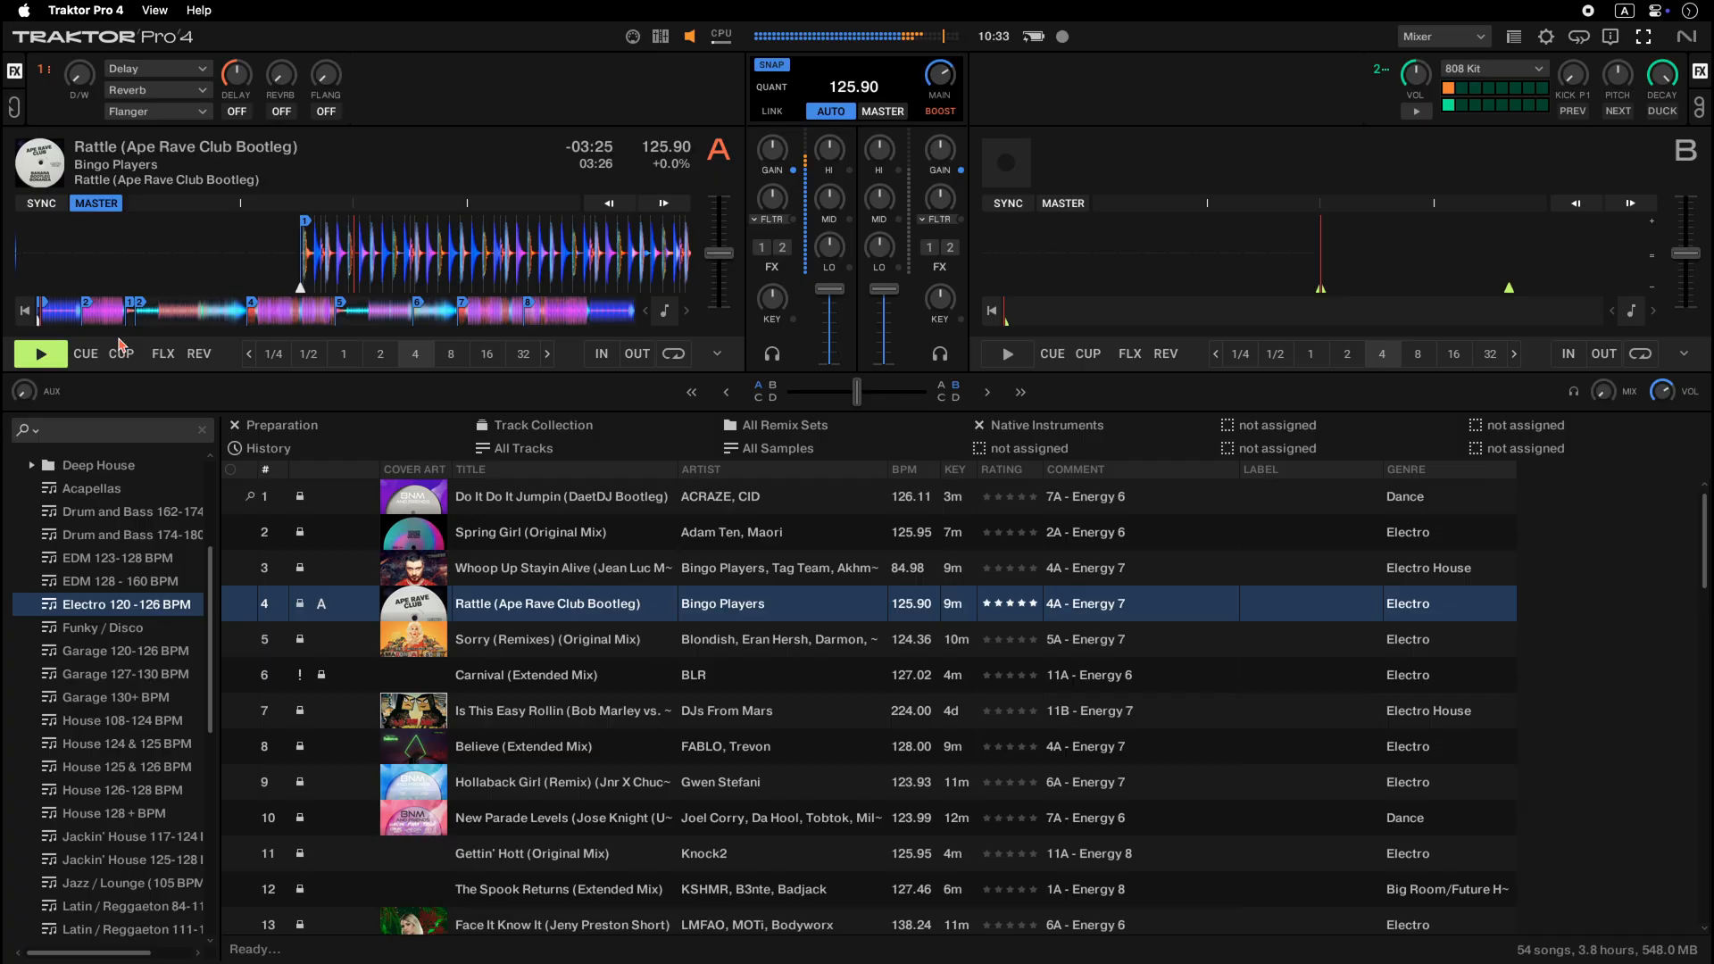
pyautogui.click(130, 327)
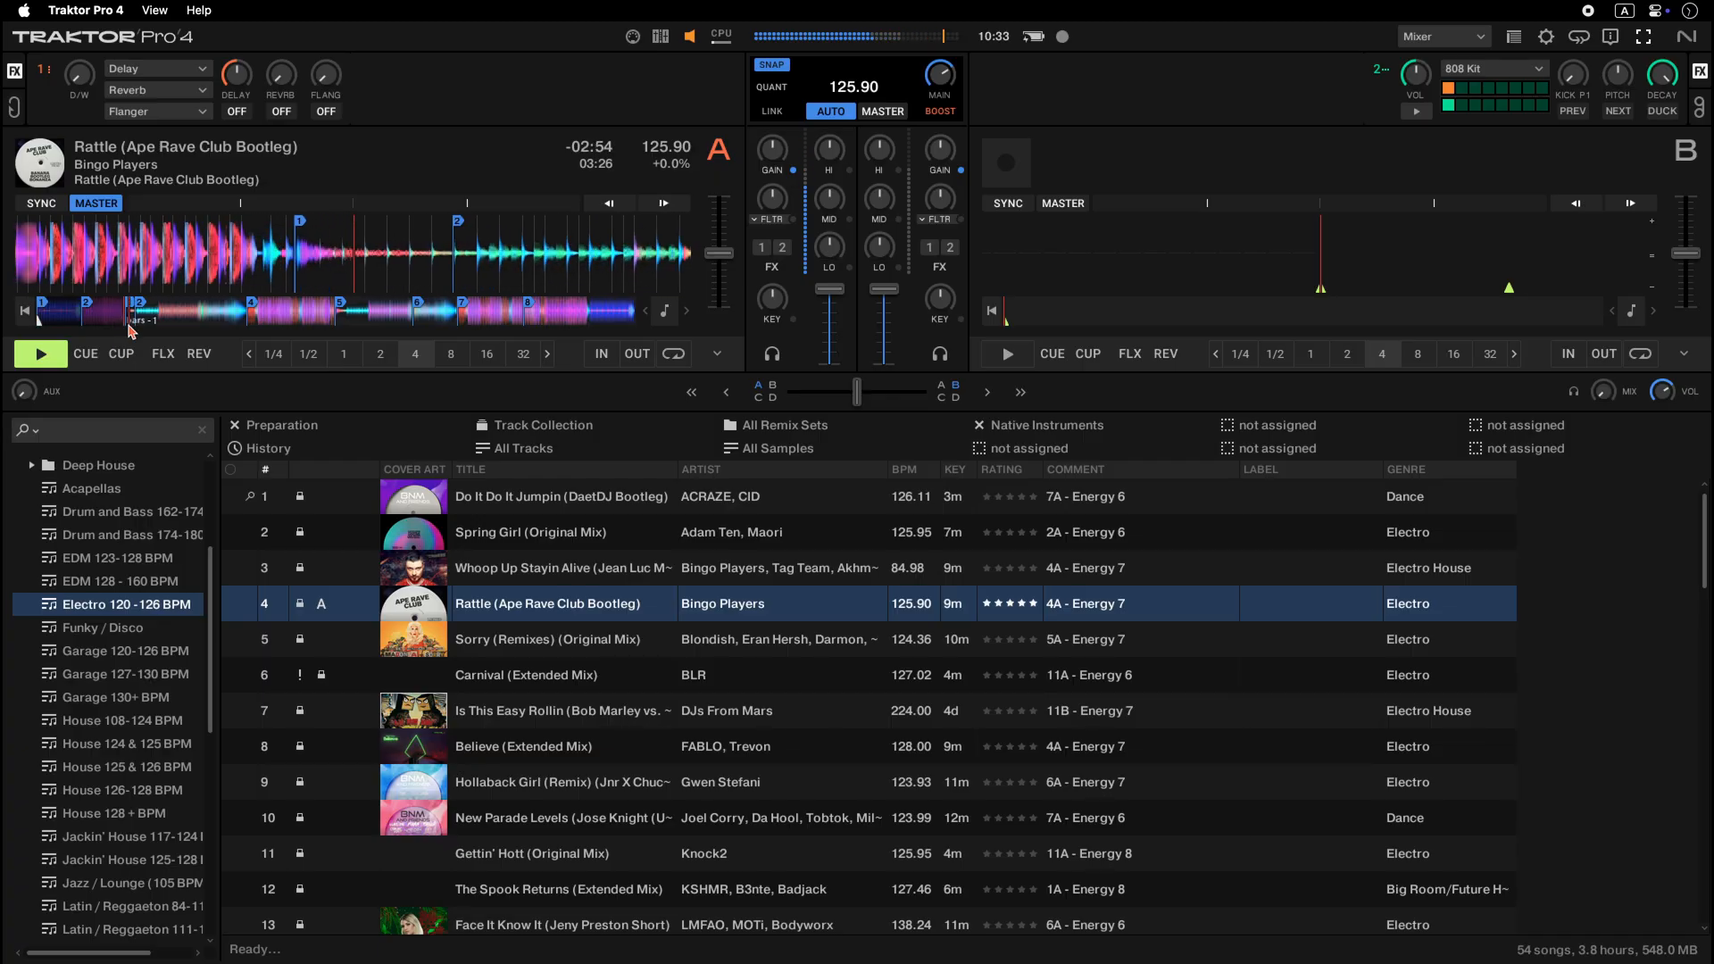
pyautogui.click(89, 465)
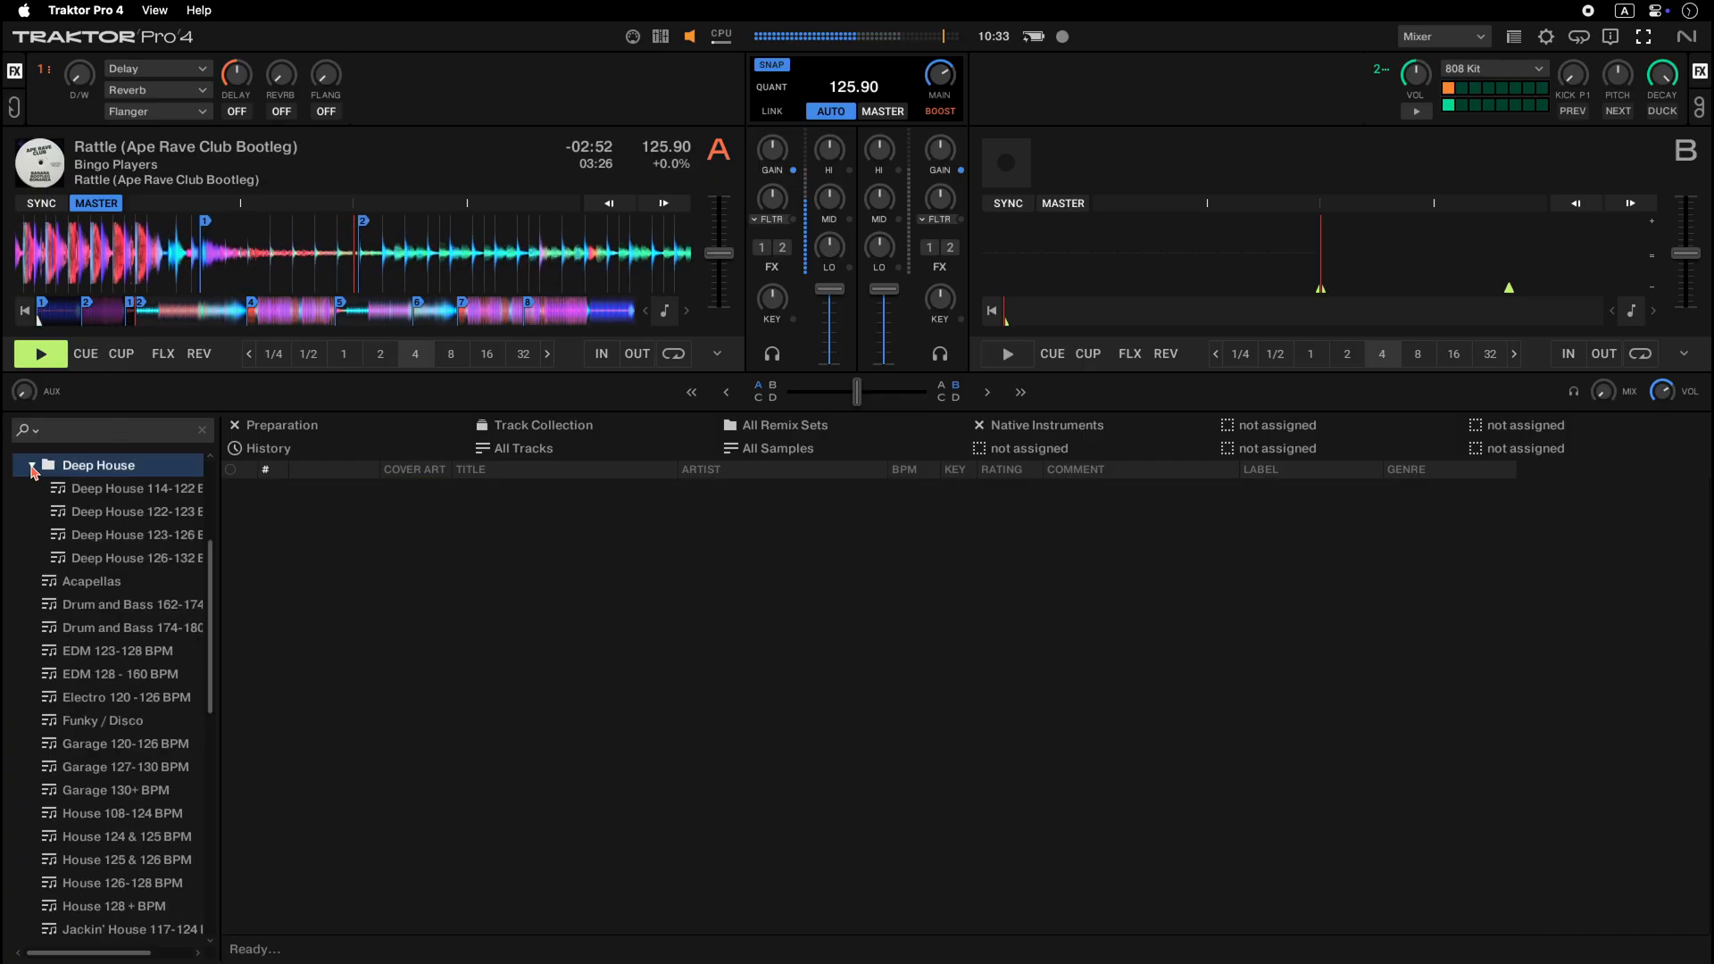